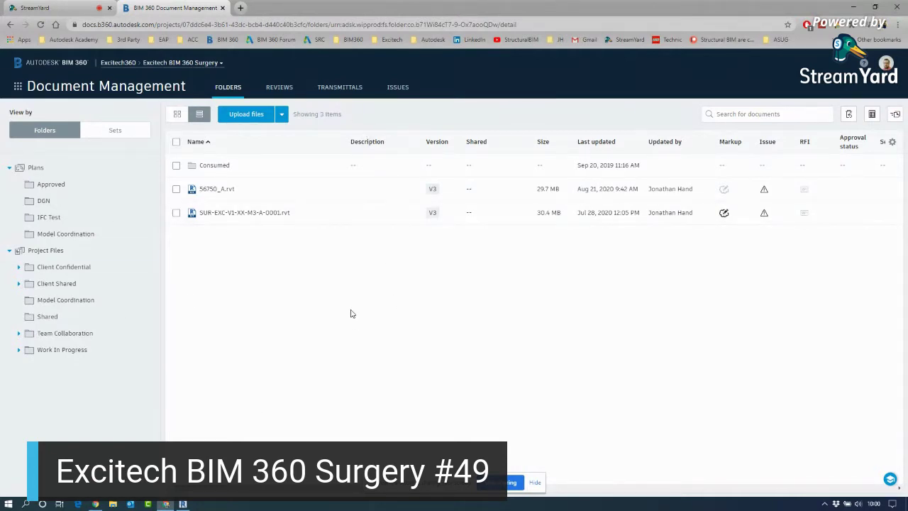
Open 56750_A.rvt in the BIM 360 web viewer, then bring up Revit's 3D Design - ARCHITECT folder
click(209, 189)
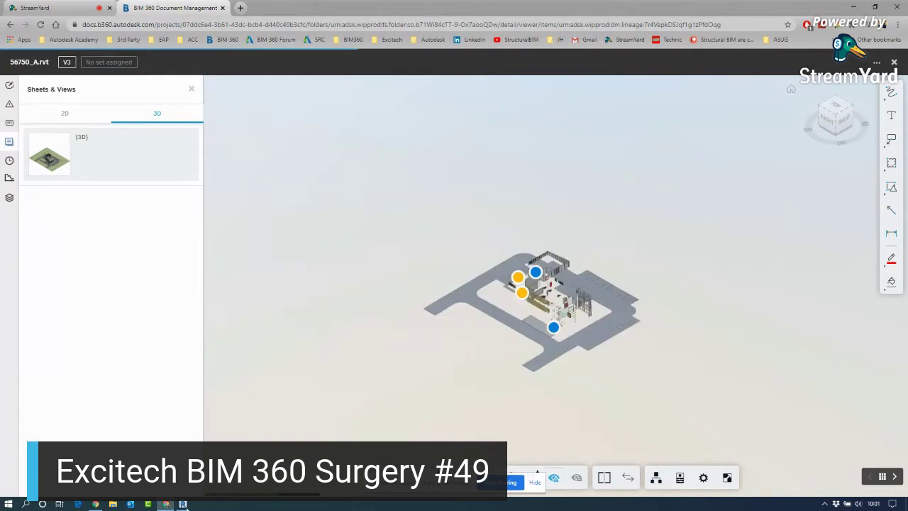
click(183, 503)
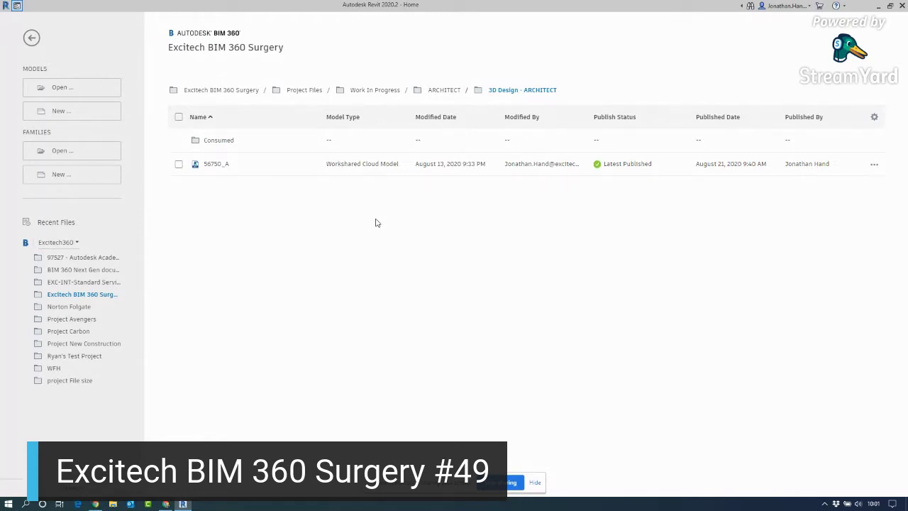
Load the 56750_A cloud model in Revit and close both External Tools error dialogs
click(220, 166)
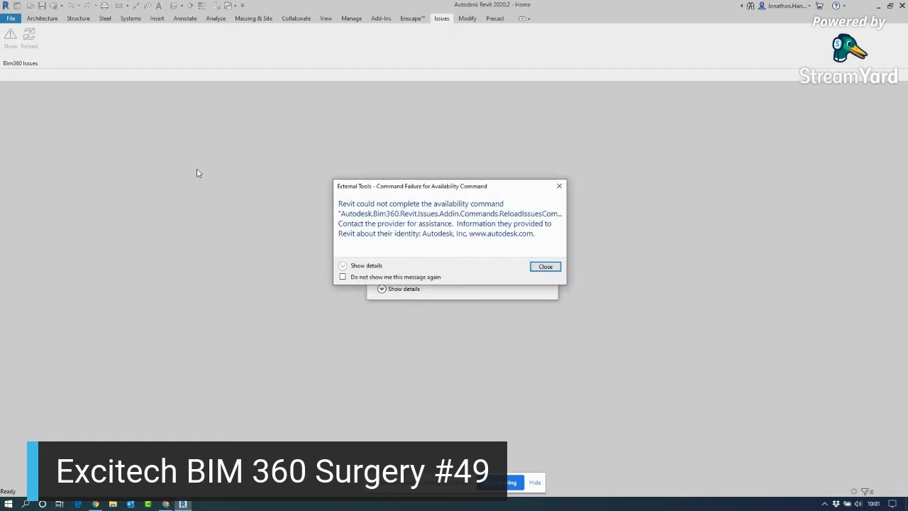
click(546, 267)
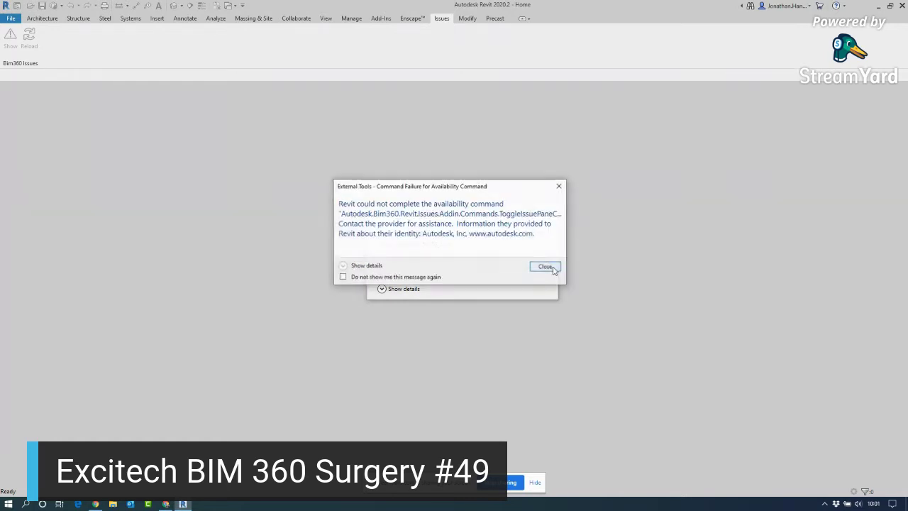
click(542, 266)
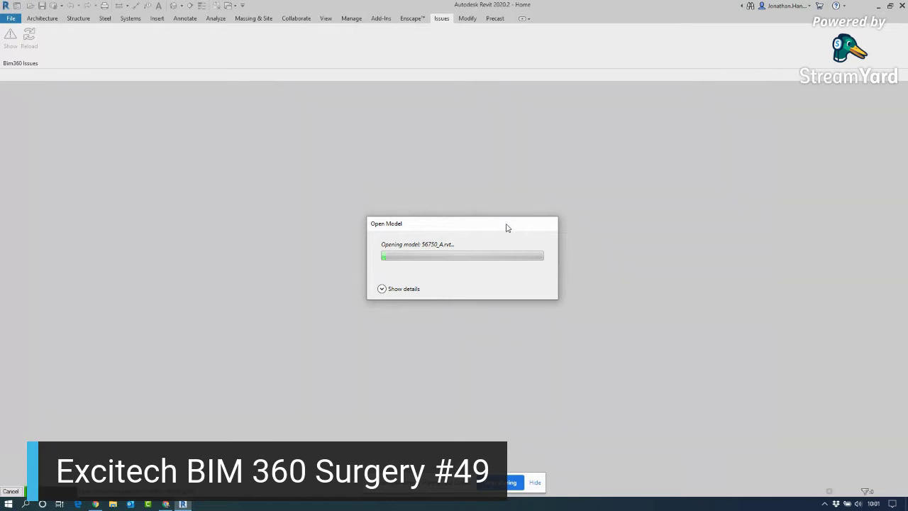
click(168, 504)
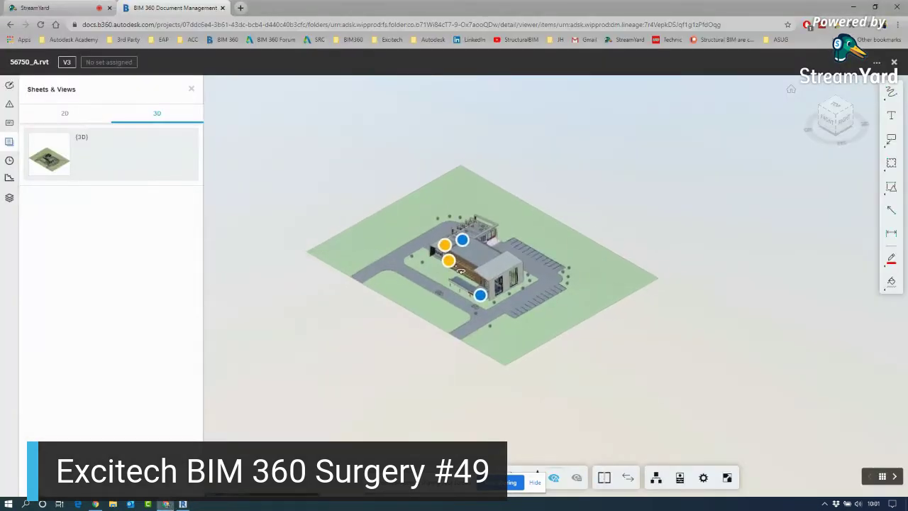
Zoom in and orbit the building in the web viewer beside issues #35–#38
scroll(461, 270, up, 5)
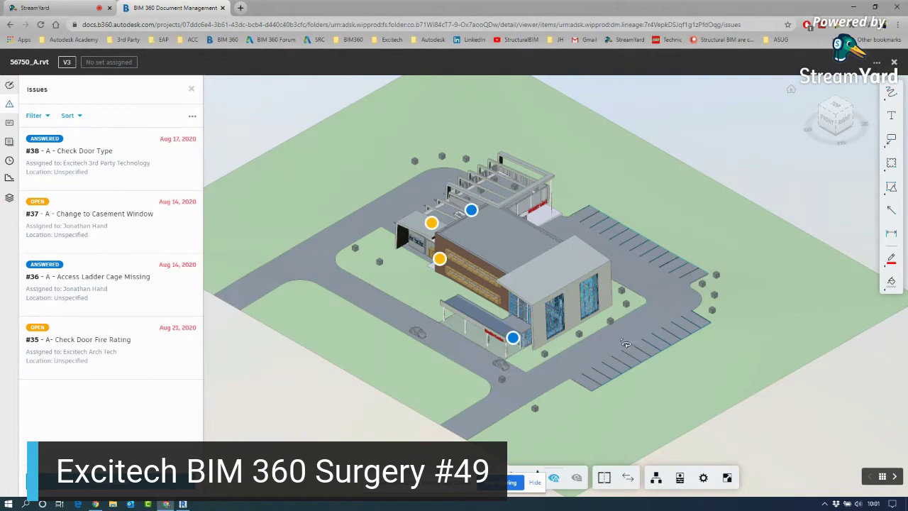
drag(626, 343, 520, 339)
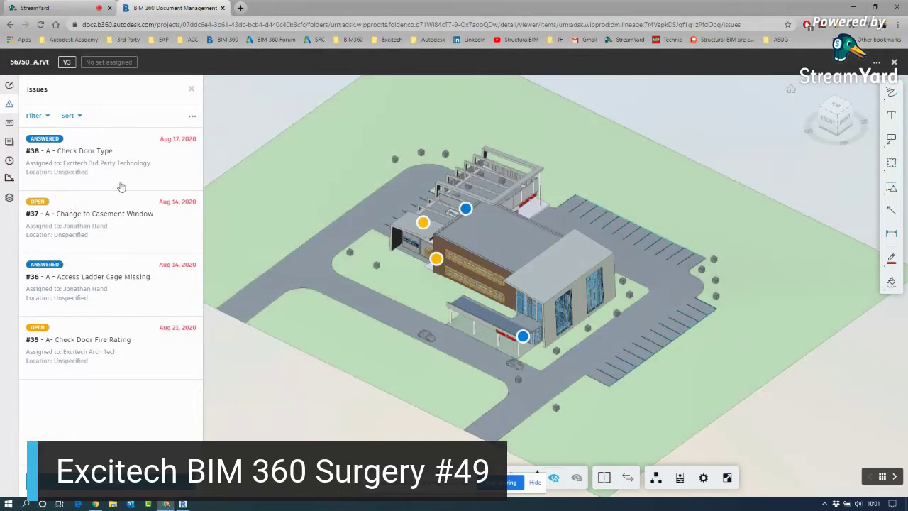
Show the BIM 360 Issues panel in Revit and widen it
click(183, 504)
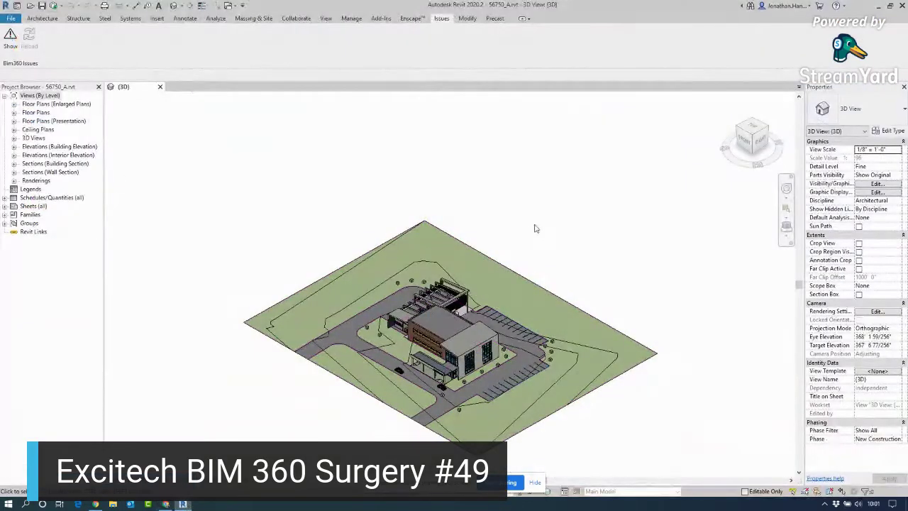
scroll(534, 196, up, 5)
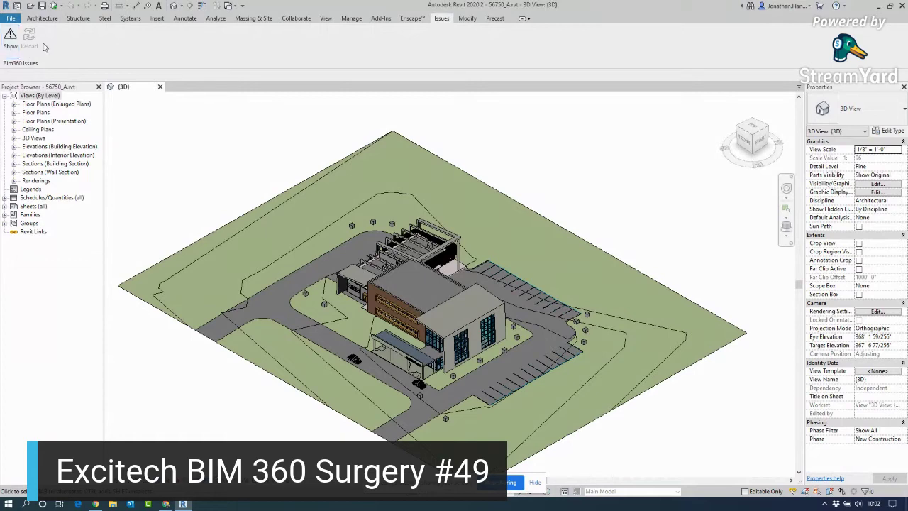
click(11, 39)
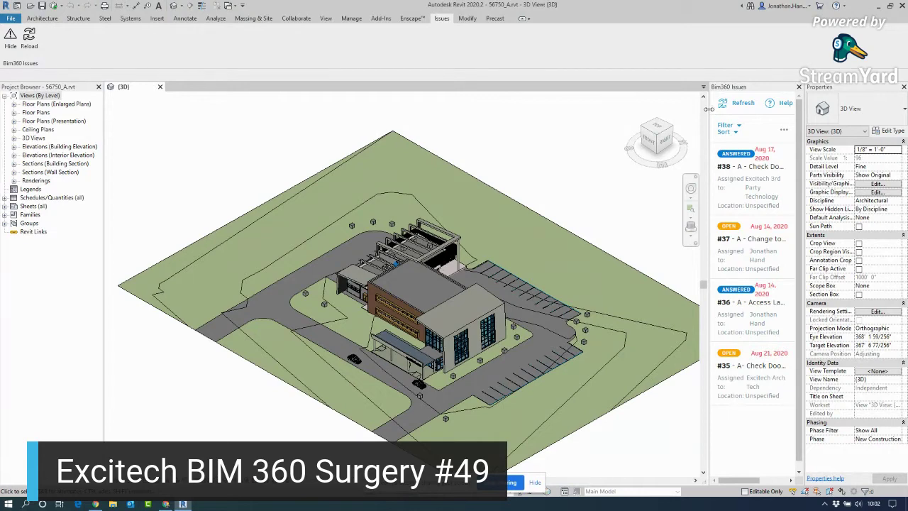
drag(708, 109, 642, 109)
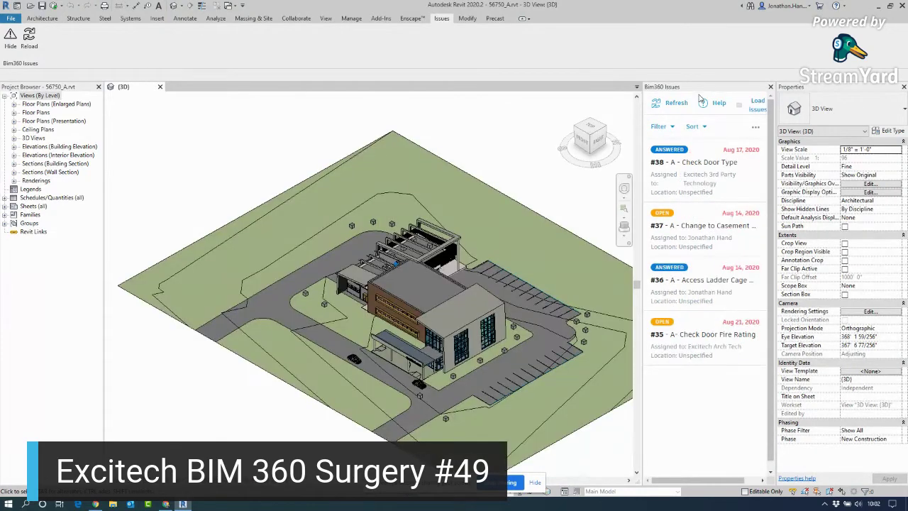
Compare Revit's issue list with the web viewer's, then start a new issue in BIM 360
key(alt+Tab)
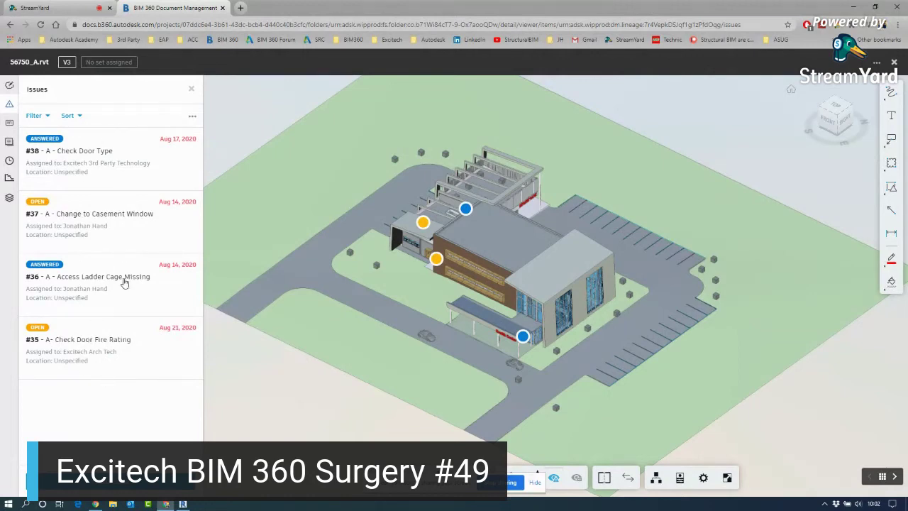
key(alt+Tab)
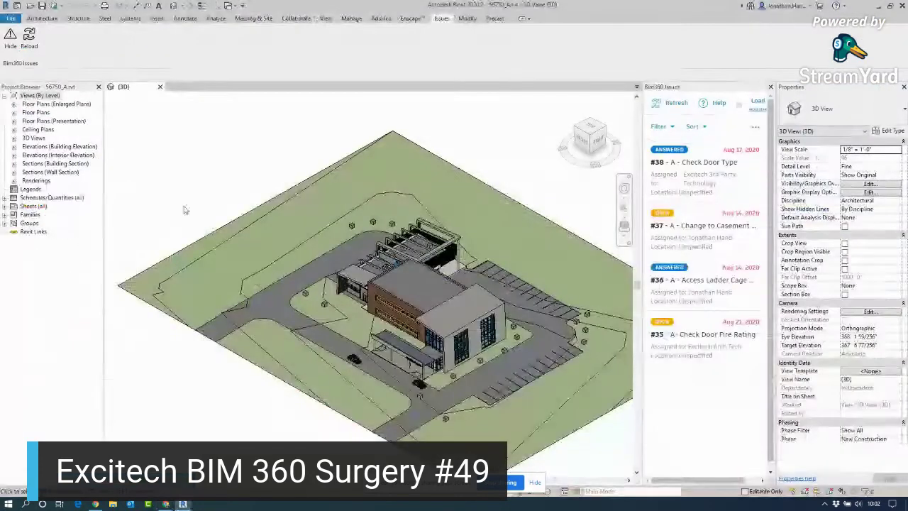
middle_drag(518, 166, 504, 150)
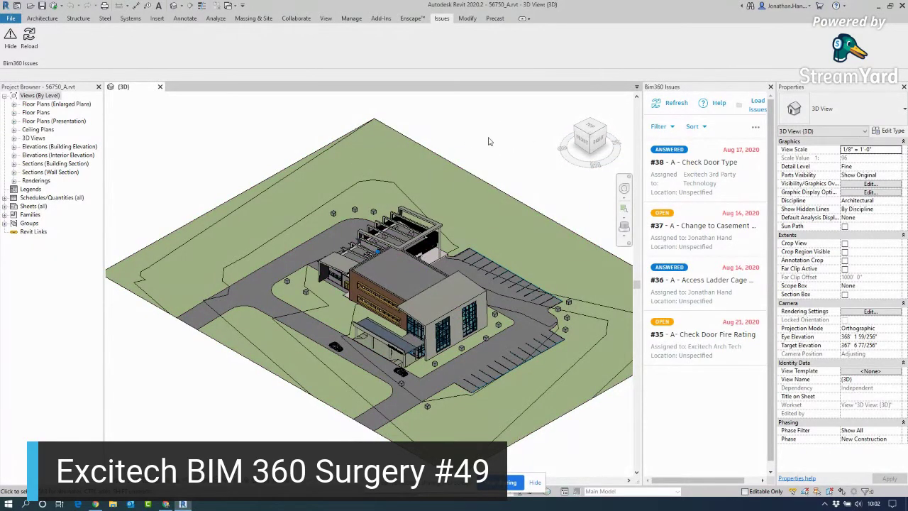
key(alt+Tab)
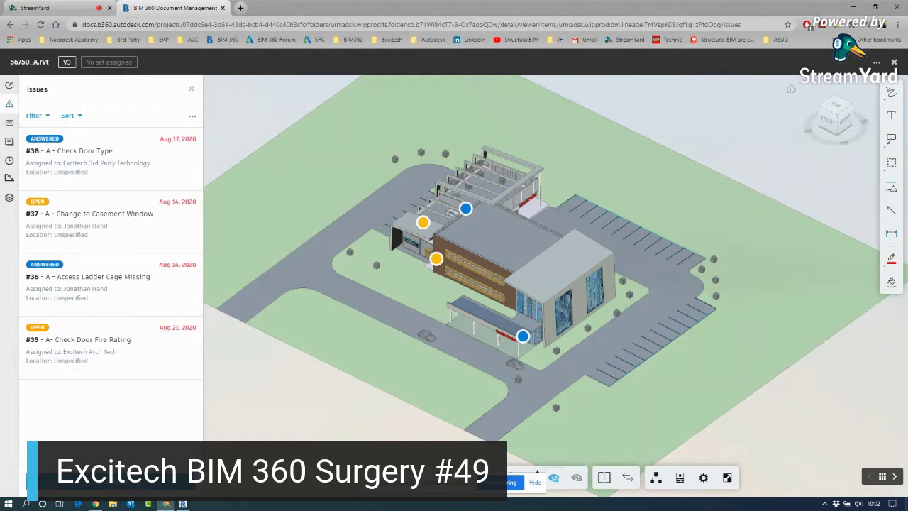
click(476, 401)
Pin issue 'A - Check Roof Spec' on the entrance canopy, assign it, due August 28
drag(647, 364, 372, 299)
scroll(433, 290, up, 10)
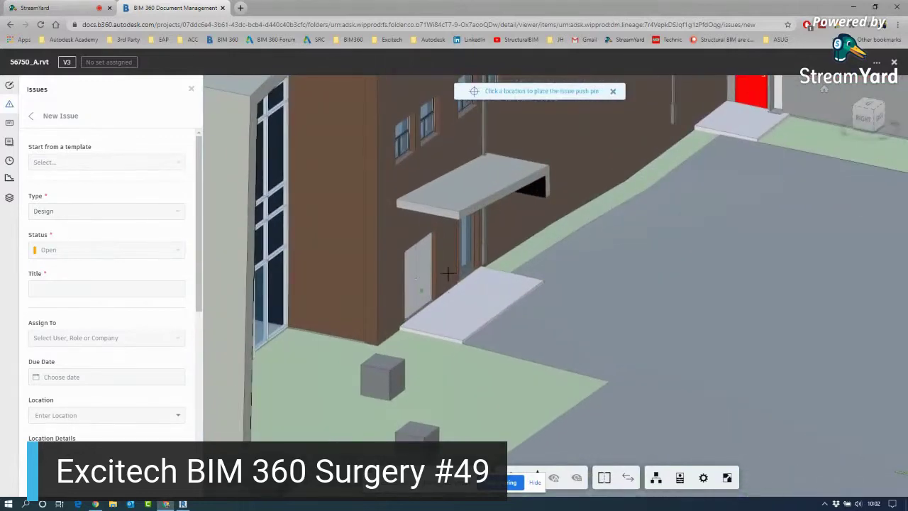
click(458, 206)
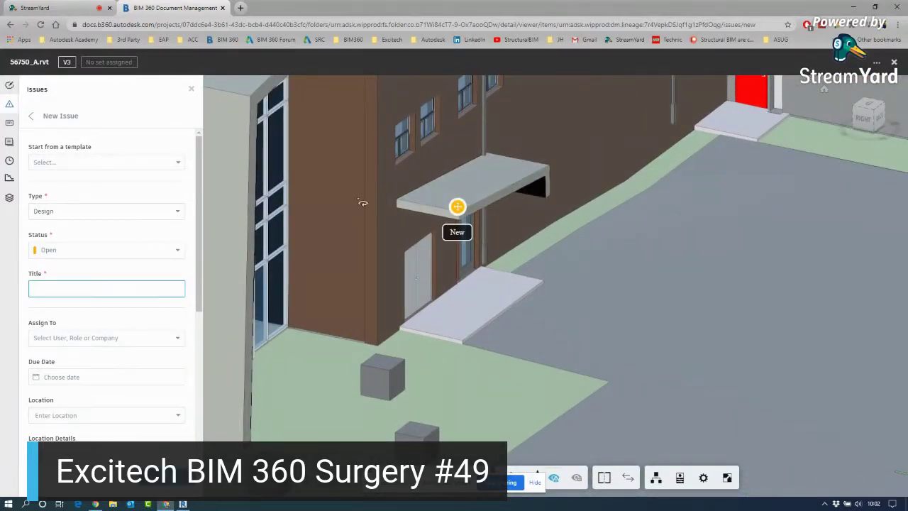
text(A - Check Roof Spec)
click(165, 339)
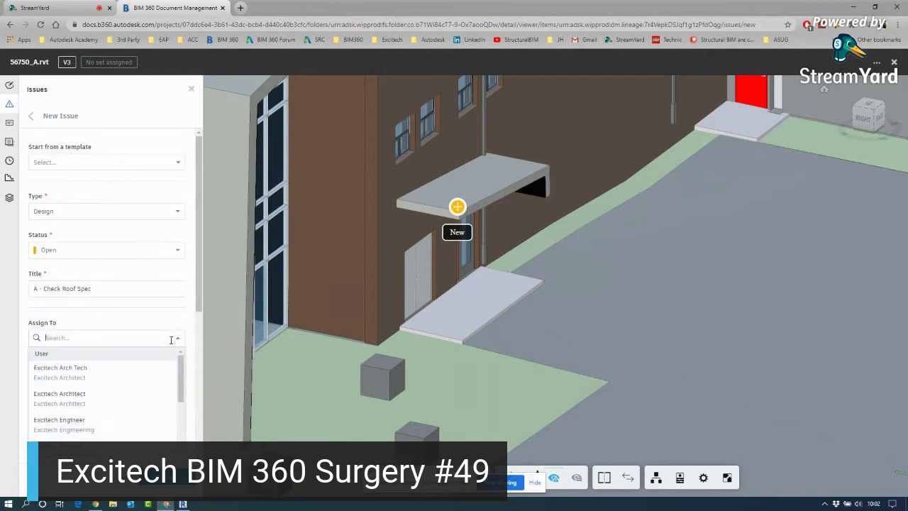
scroll(82, 379, down, 4)
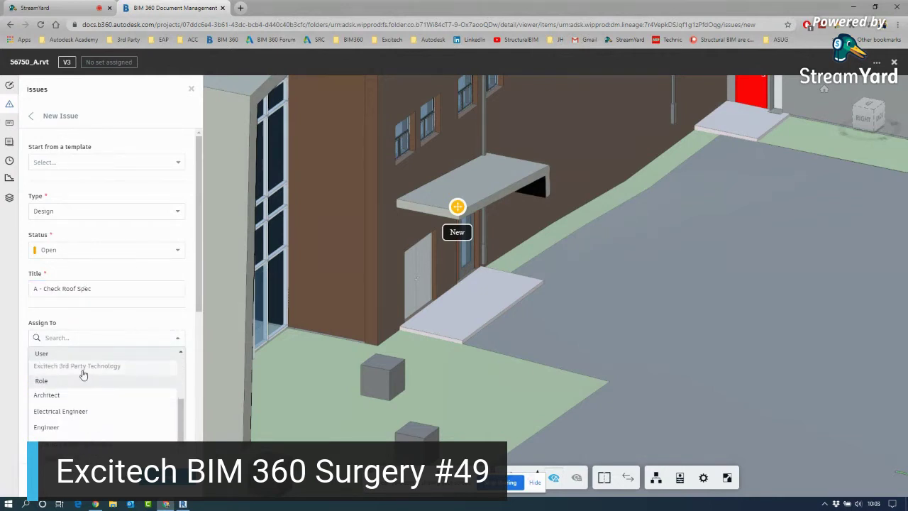
click(75, 404)
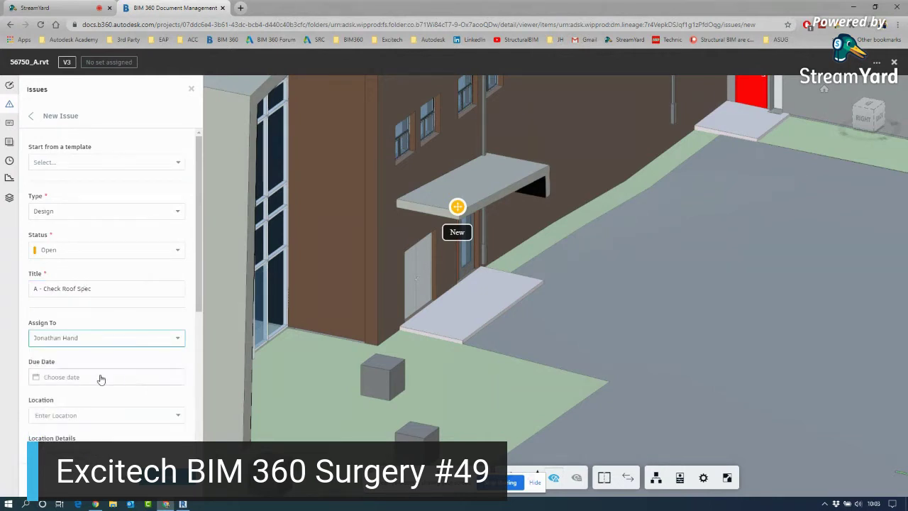
click(101, 377)
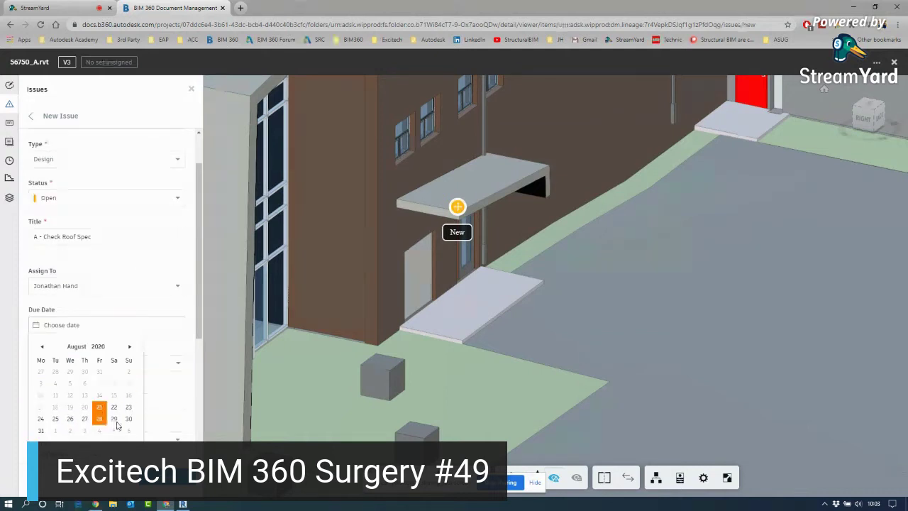
click(99, 419)
scroll(148, 354, down, 2)
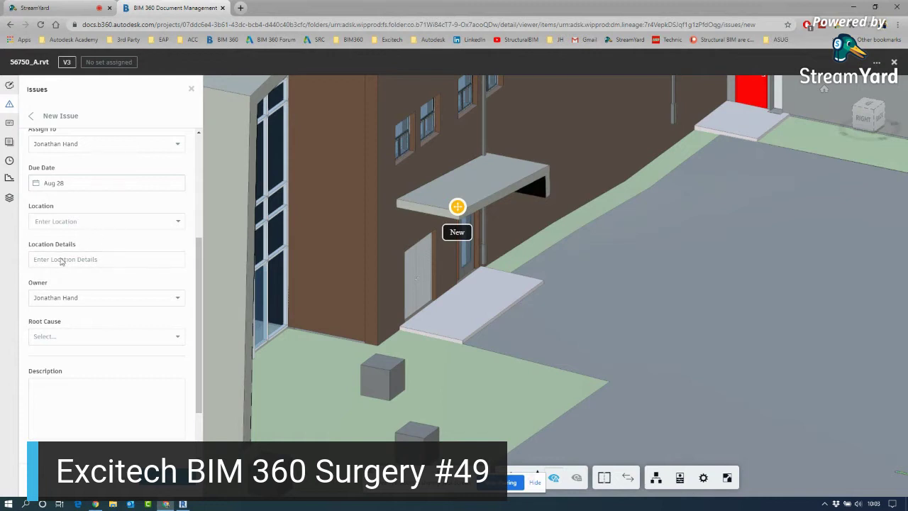
scroll(49, 337, down, 1)
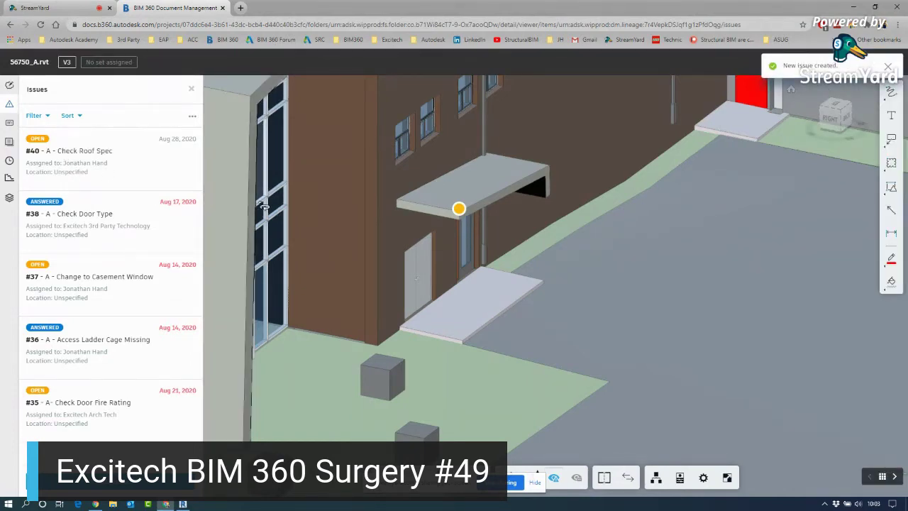
Refresh Revit's Issues panel so issue #40 A - Check Roof Spec appears at the top
key(alt+Tab)
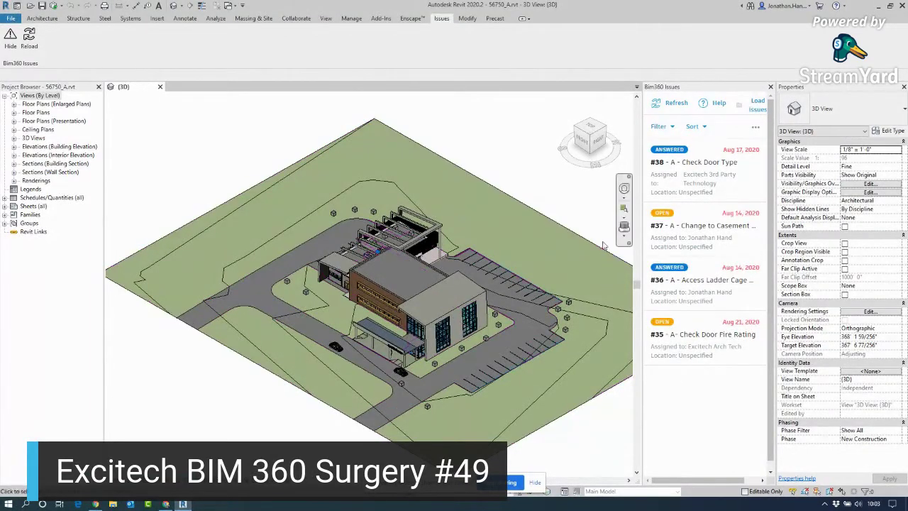
drag(642, 131, 623, 134)
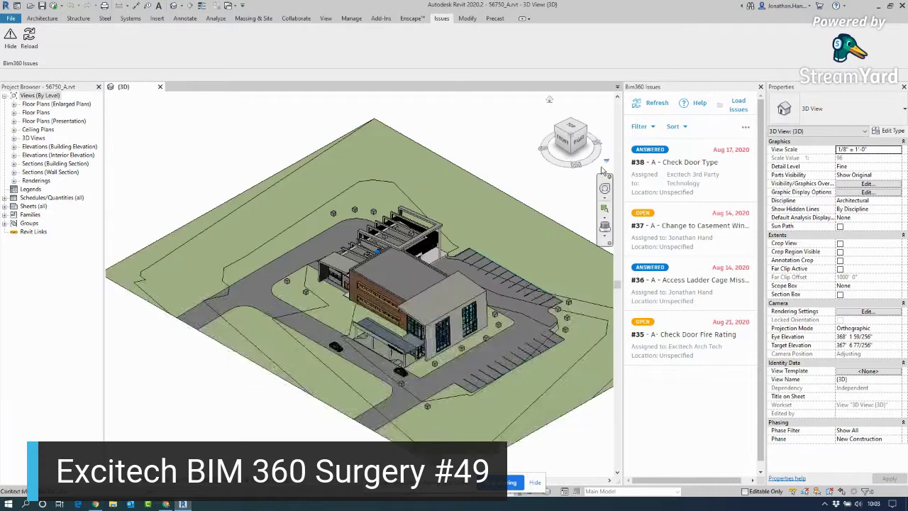
click(651, 104)
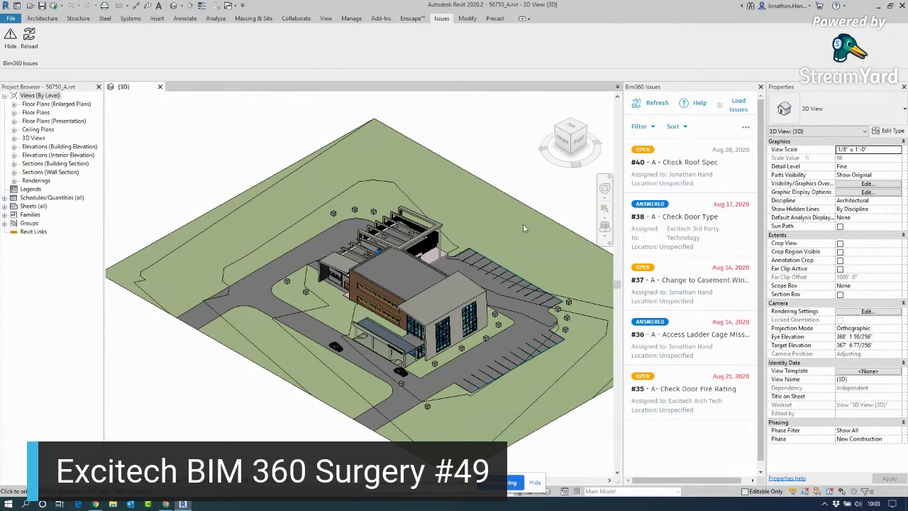
Open the details of issue #40 A - Check Roof Spec in Revit's Issues panel
click(659, 177)
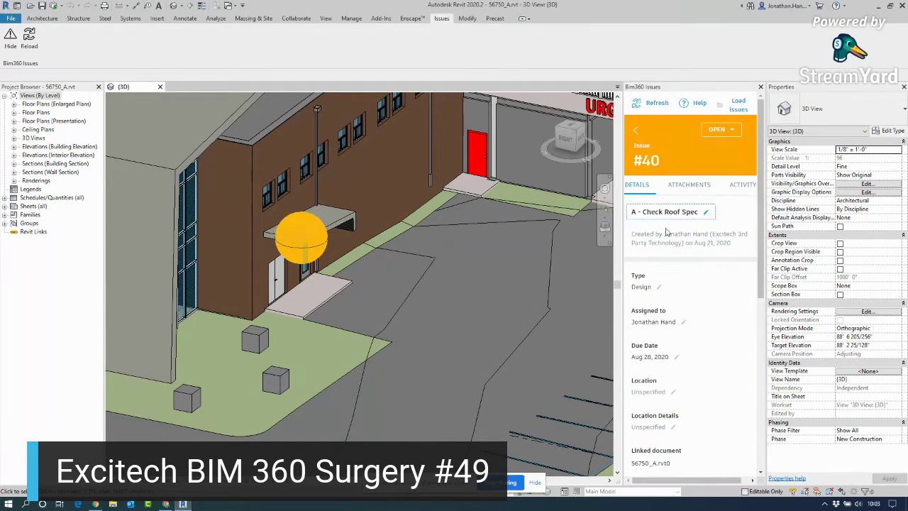
scroll(679, 271, down, 3)
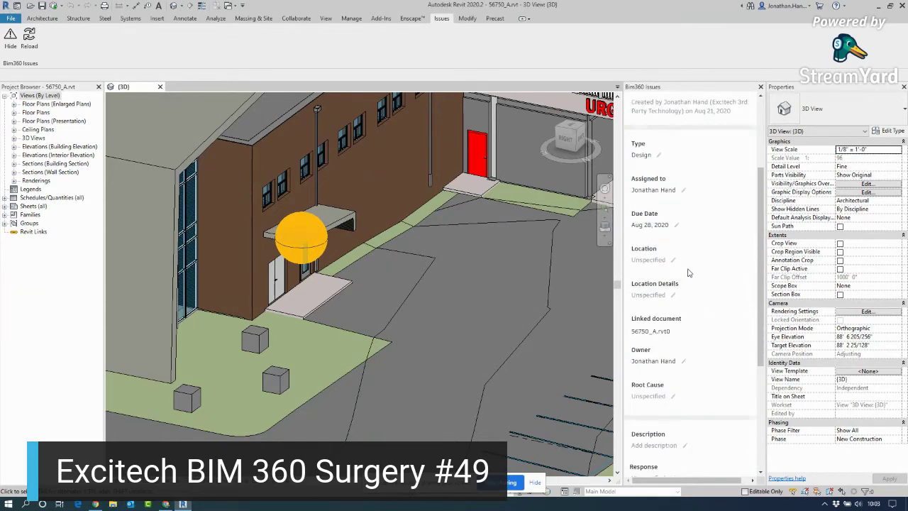
scroll(674, 268, up, 3)
scroll(662, 264, down, 3)
scroll(662, 264, down, 2)
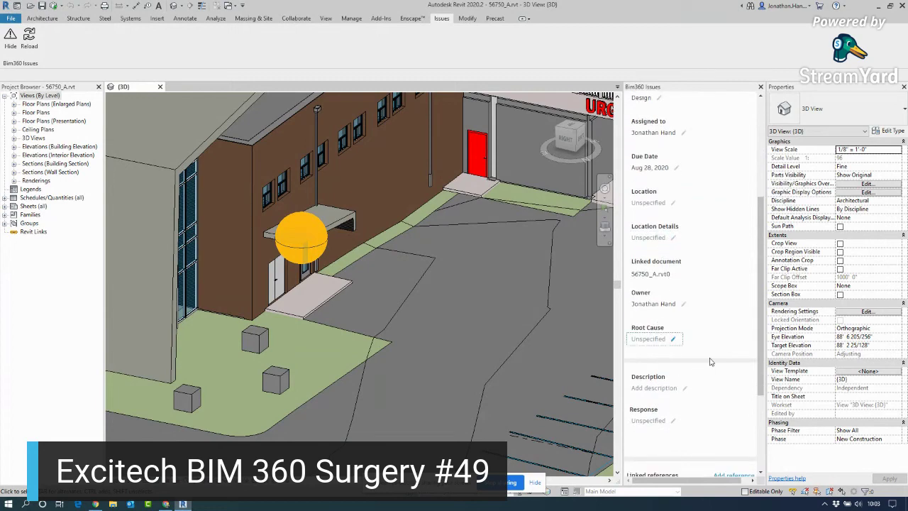
Change the entrance canopy roof to the Basic Roof : Canopy Roofing type
click(348, 223)
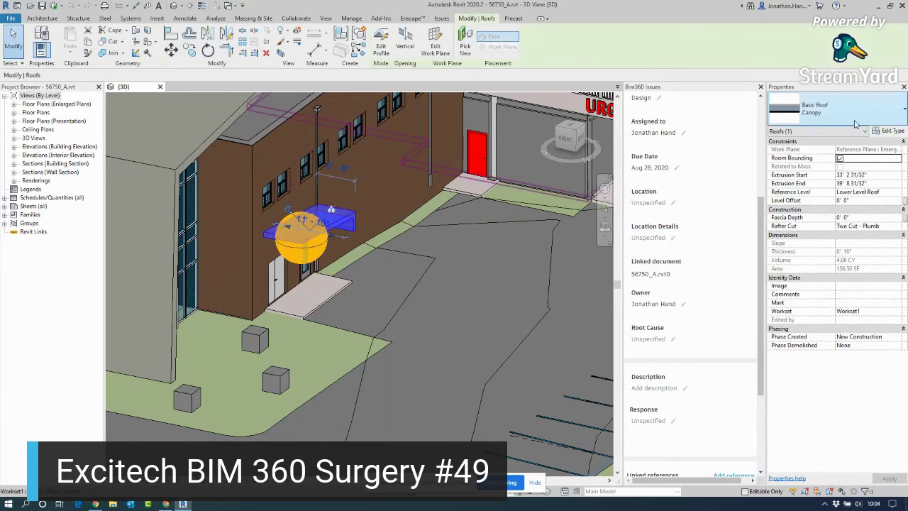
click(855, 121)
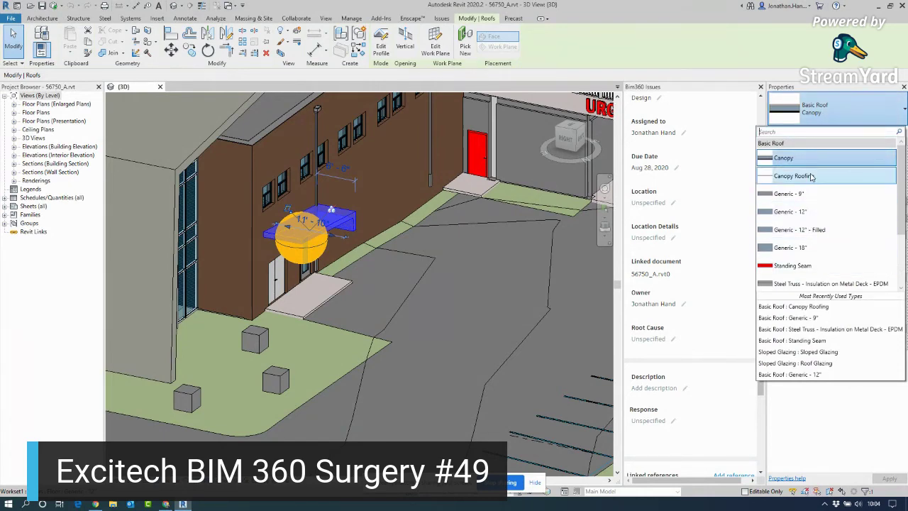
click(388, 276)
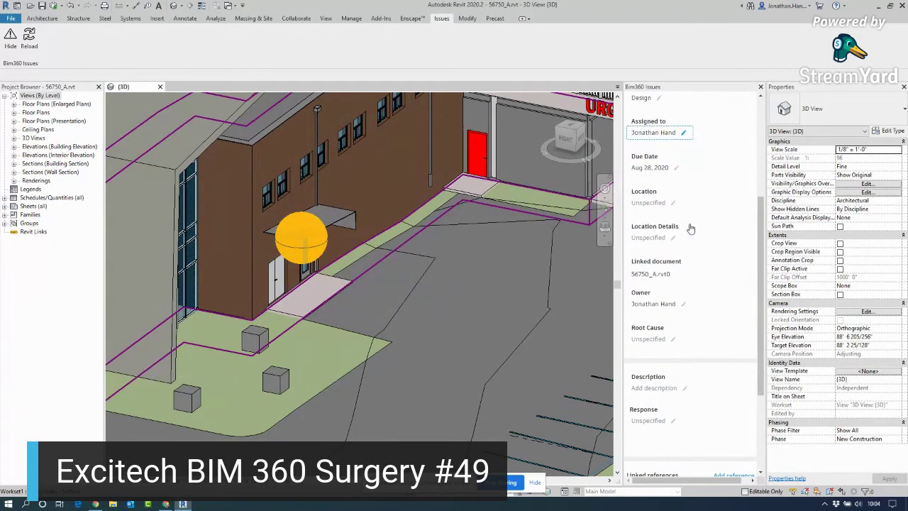
Give issue #40 the response 'Updated Roof Type'
click(681, 389)
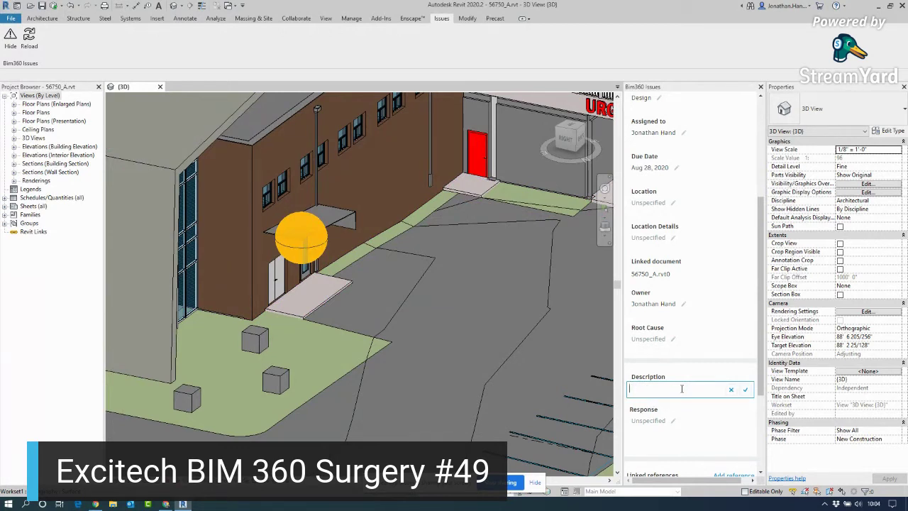
click(731, 389)
scroll(702, 388, down, 2)
scroll(686, 386, up, 5)
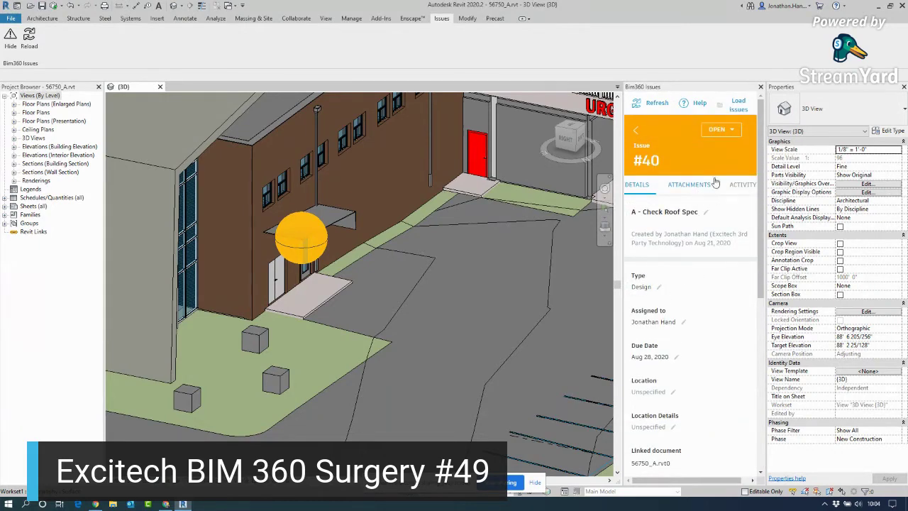
scroll(696, 191, down, 4)
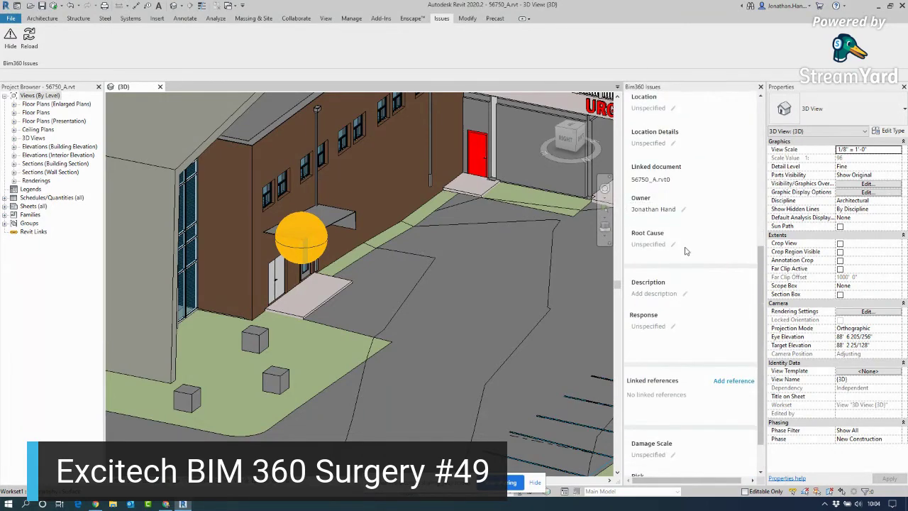
click(671, 327)
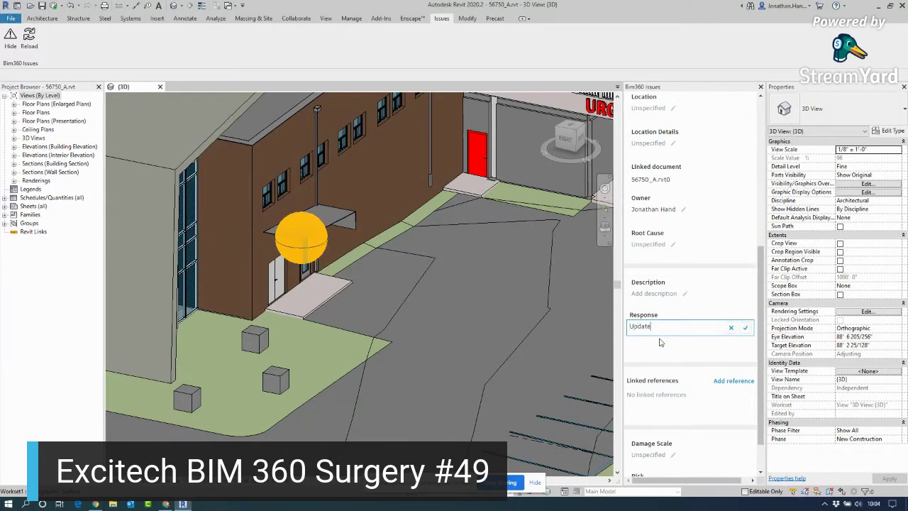
text(Updated Roof Type)
click(745, 327)
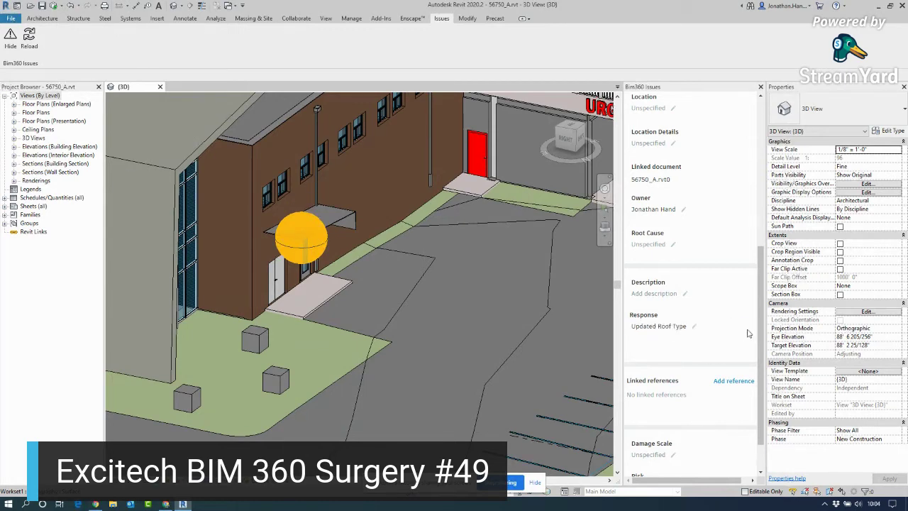
Set issue #40's status to Answered and check it in the BIM 360 web viewer
click(731, 132)
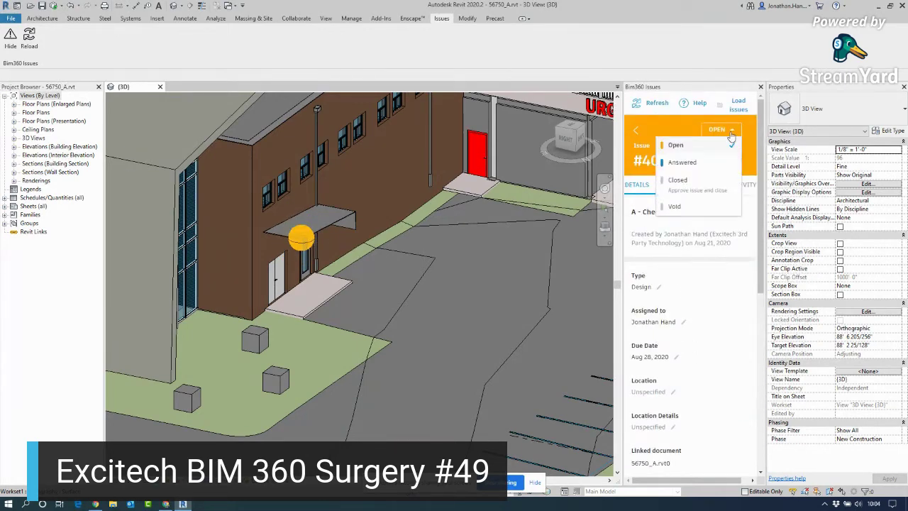
click(672, 163)
click(726, 355)
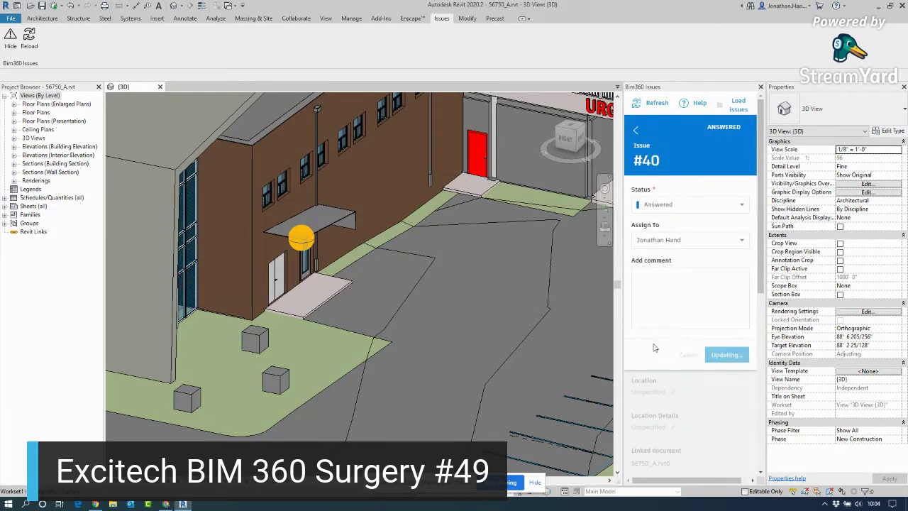
click(306, 241)
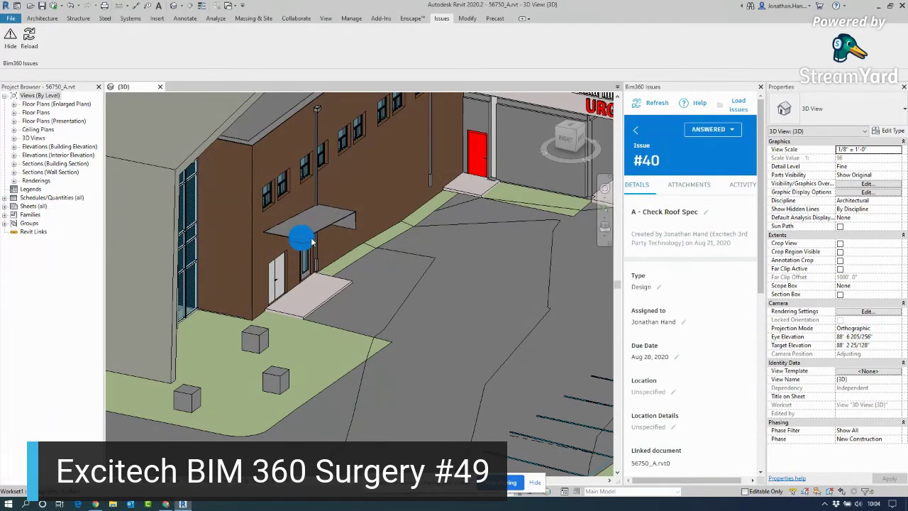
click(309, 242)
click(313, 242)
key(alt+Tab)
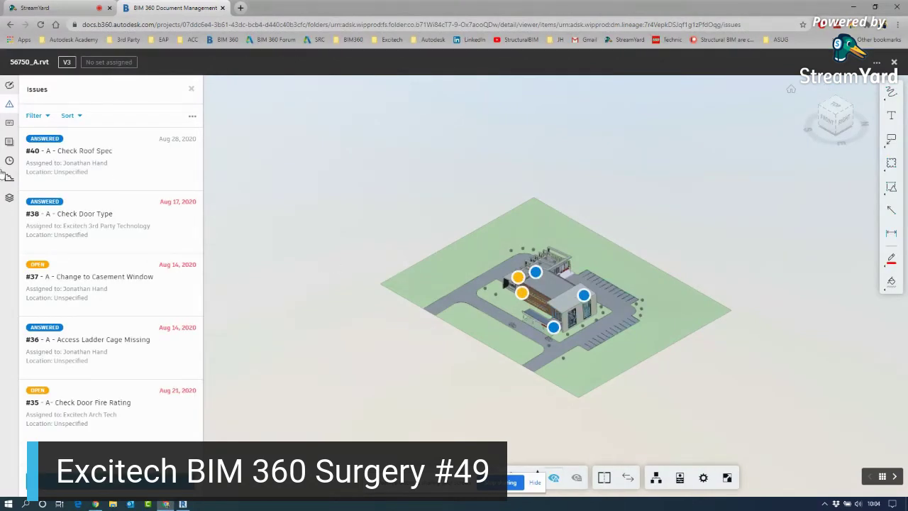
click(95, 169)
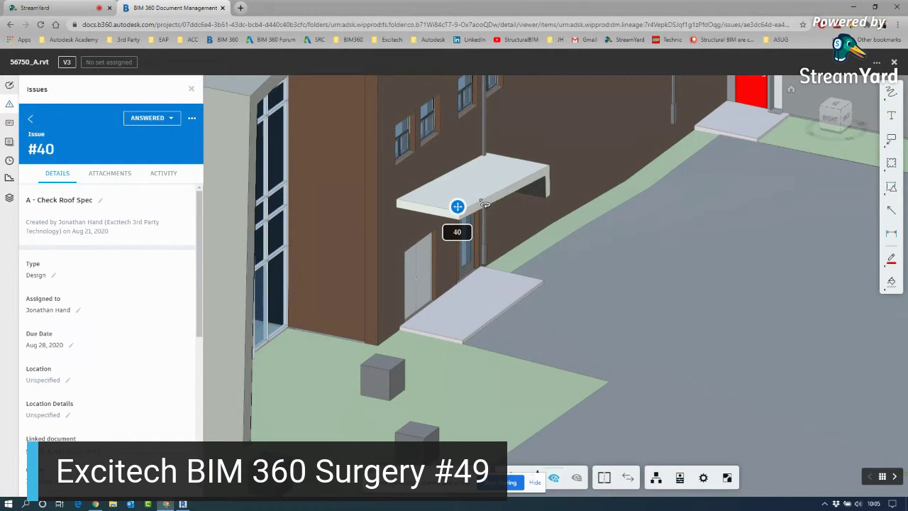
click(184, 504)
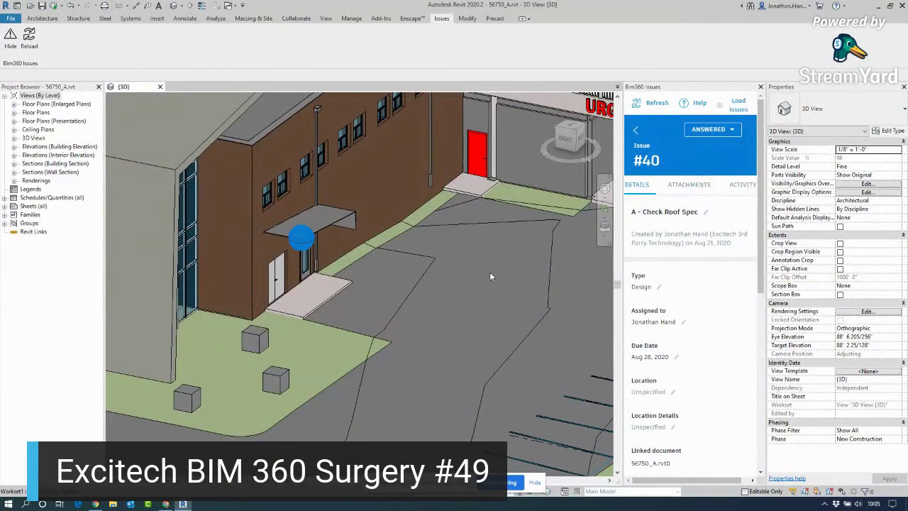
Mark issue #37 Change to Casement Window as Answered
click(636, 132)
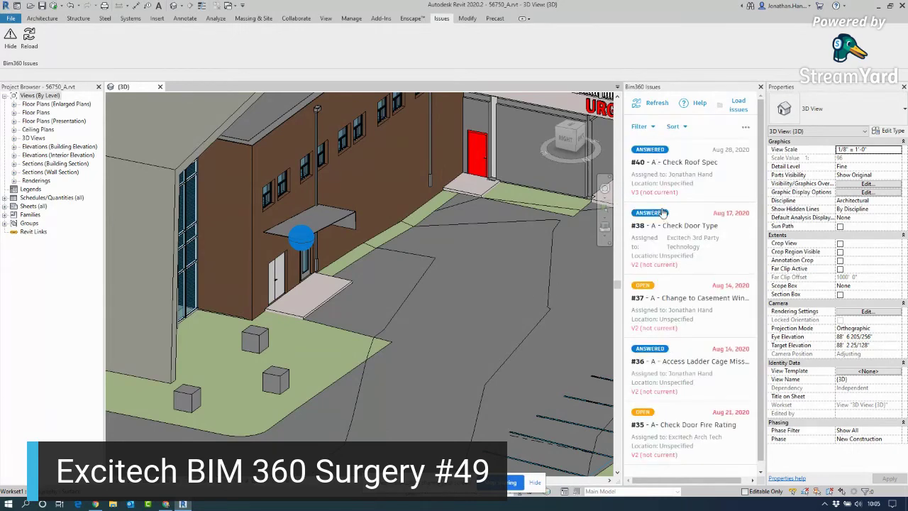
scroll(686, 333, down, 1)
click(683, 301)
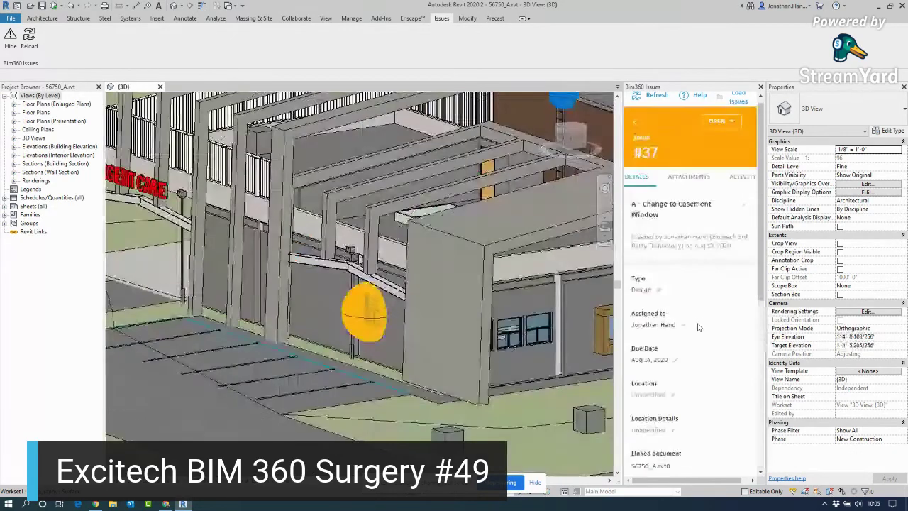
scroll(686, 331, down, 5)
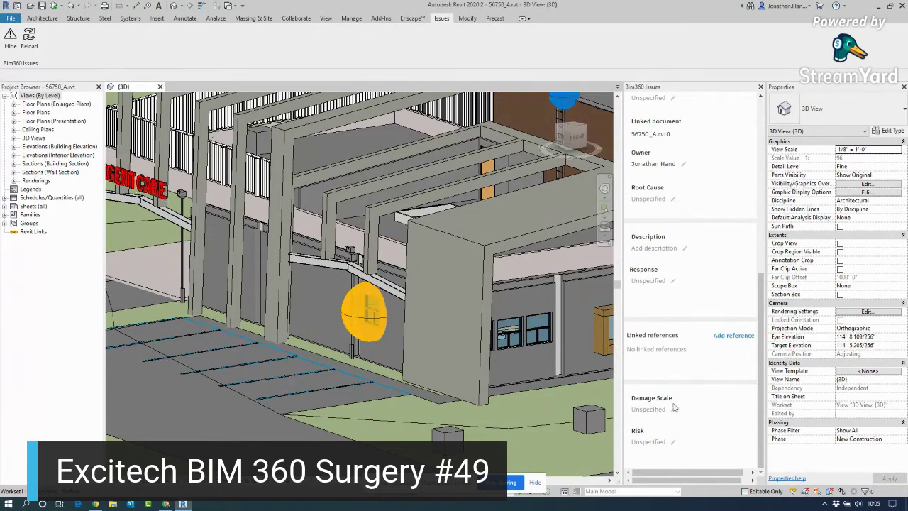
scroll(668, 271, up, 5)
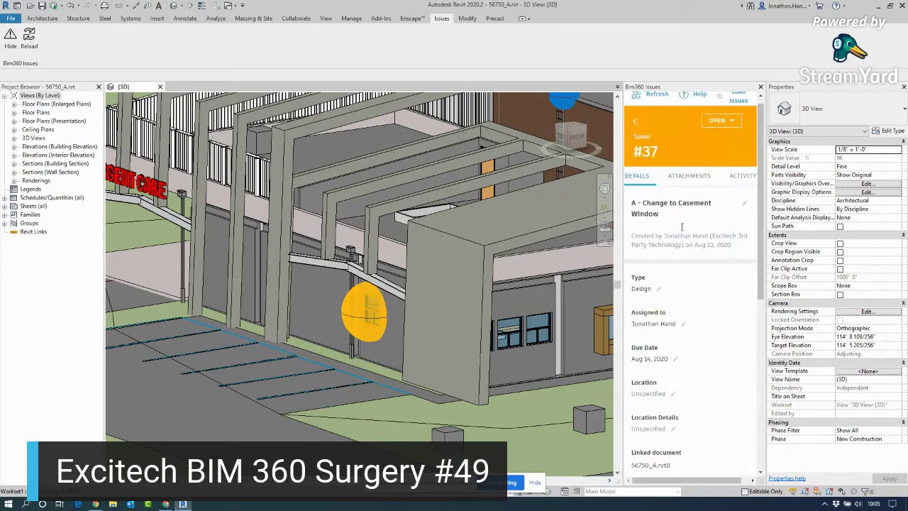
click(720, 130)
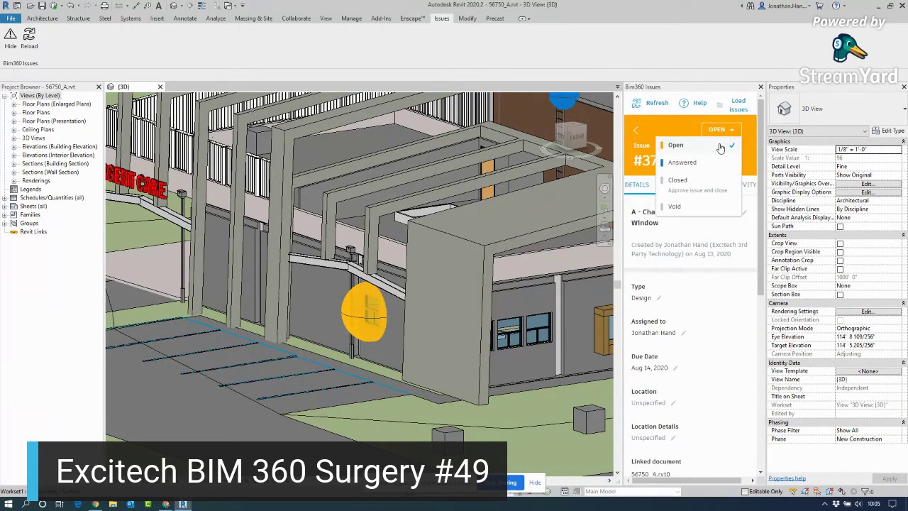
click(683, 163)
click(728, 358)
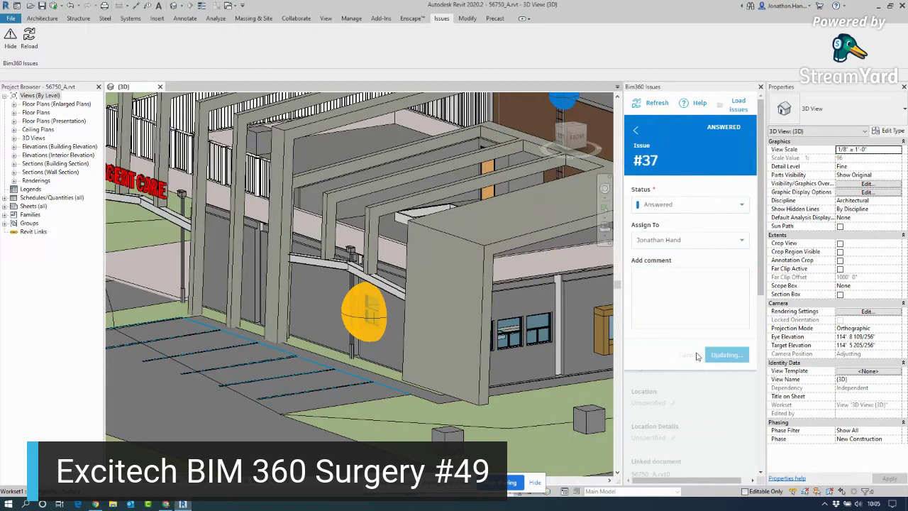
click(636, 131)
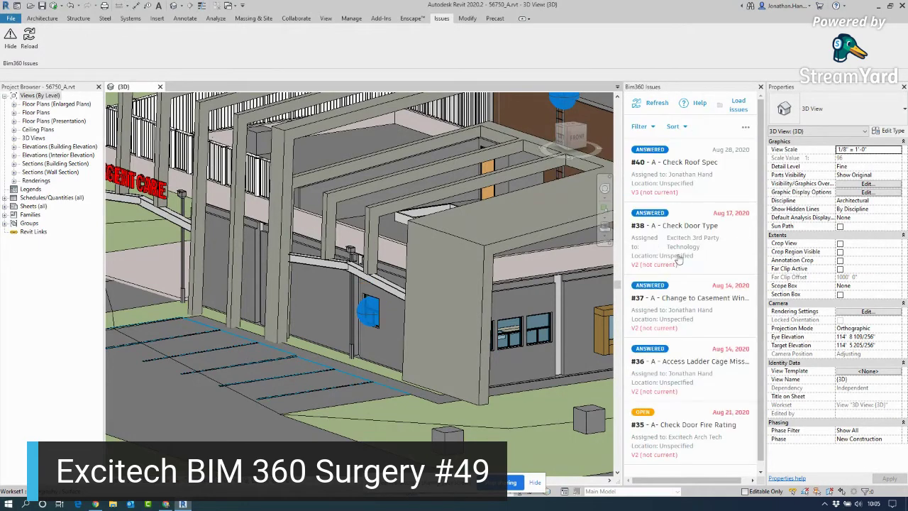
Close issue #37 with the comment 'All changed and updated.'
click(677, 301)
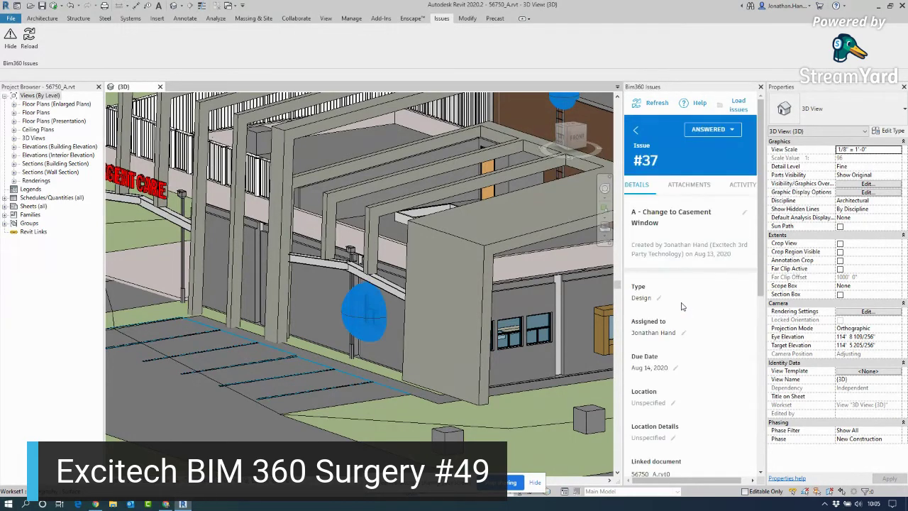
click(723, 133)
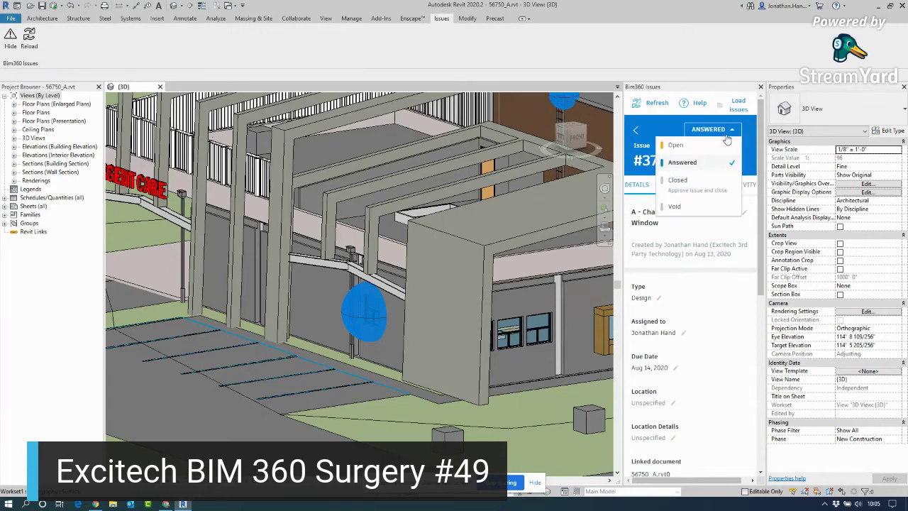
click(702, 188)
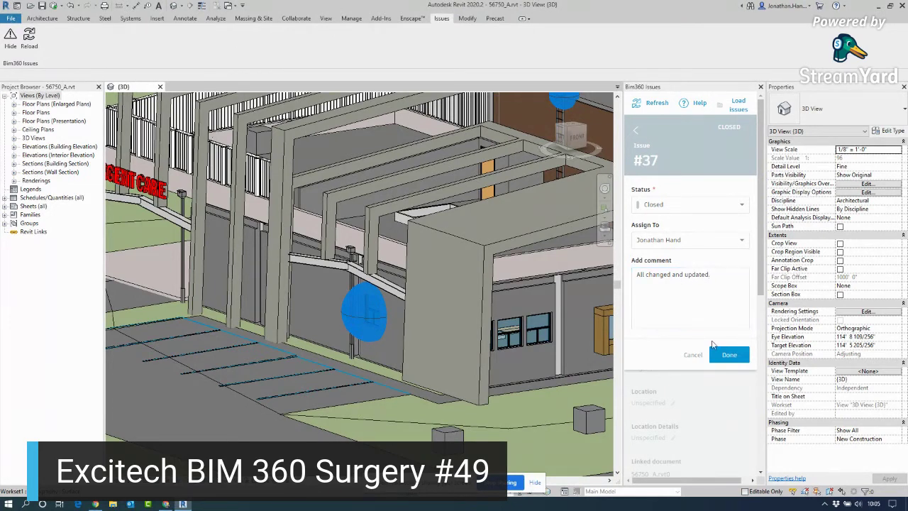
click(728, 356)
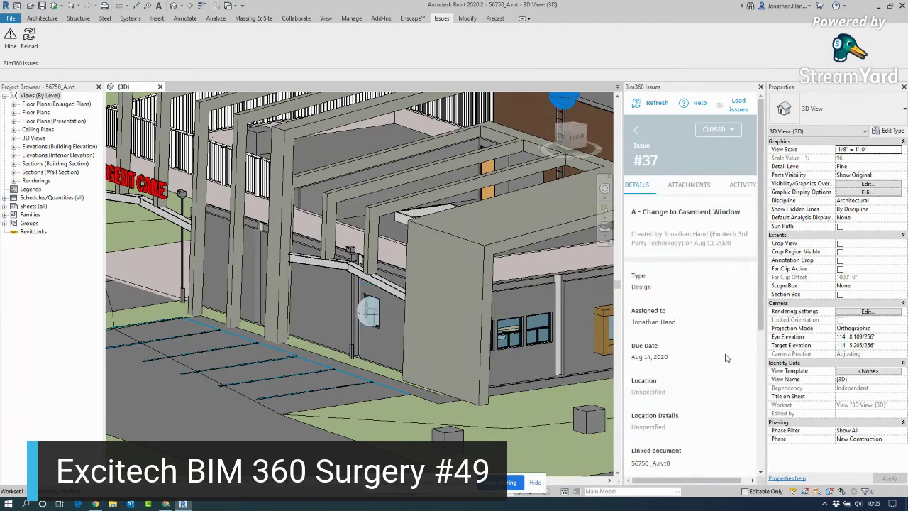
click(635, 131)
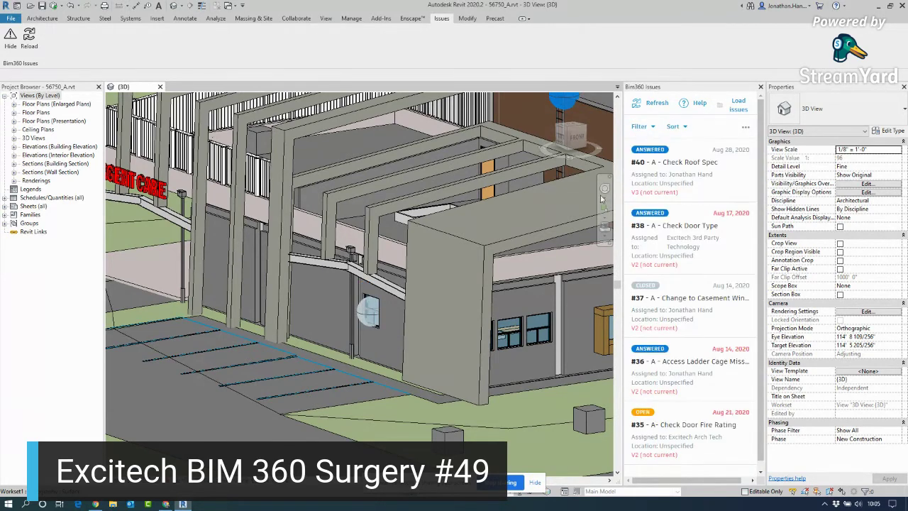
Filter Revit's issues list to show only Open issues
click(651, 130)
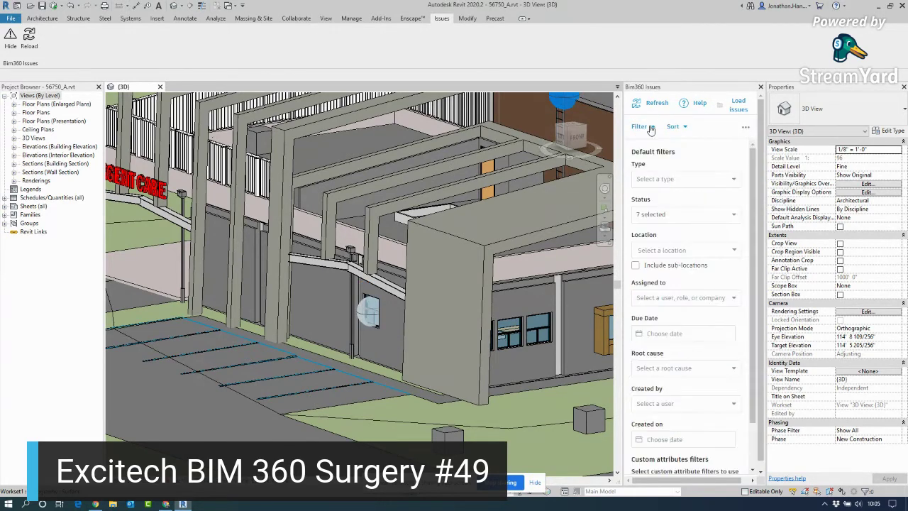
click(702, 178)
click(715, 157)
click(710, 216)
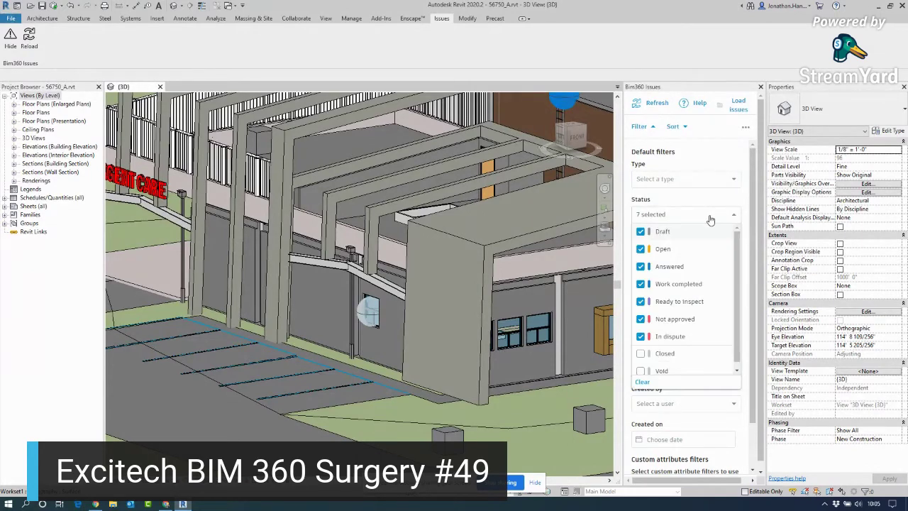
click(642, 381)
click(642, 249)
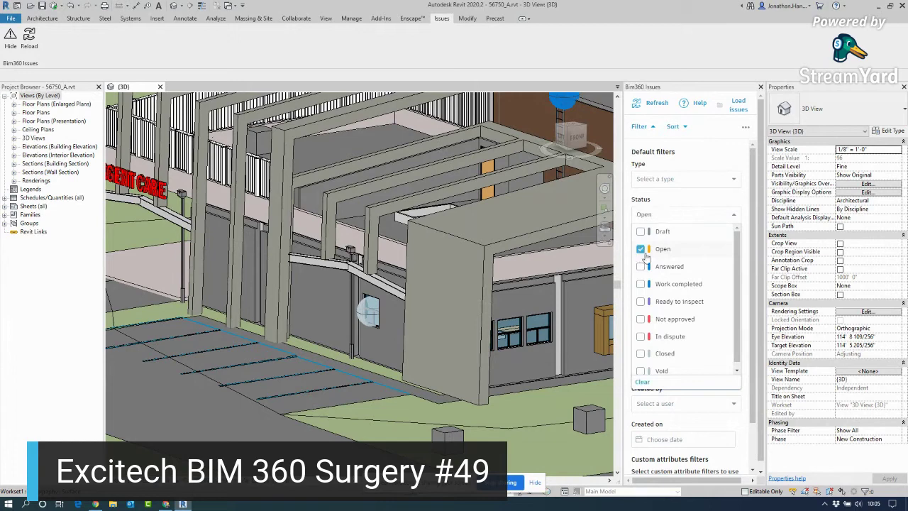
click(671, 214)
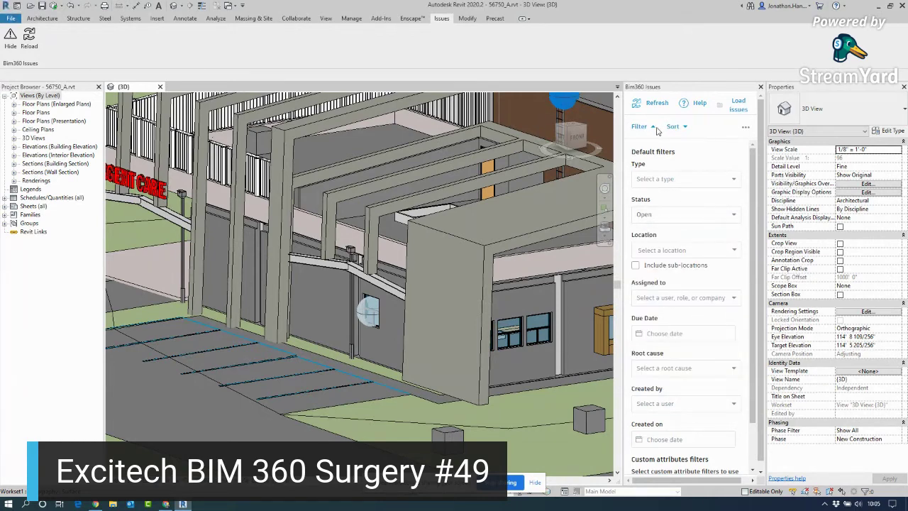
scroll(676, 142, down, 3)
click(720, 450)
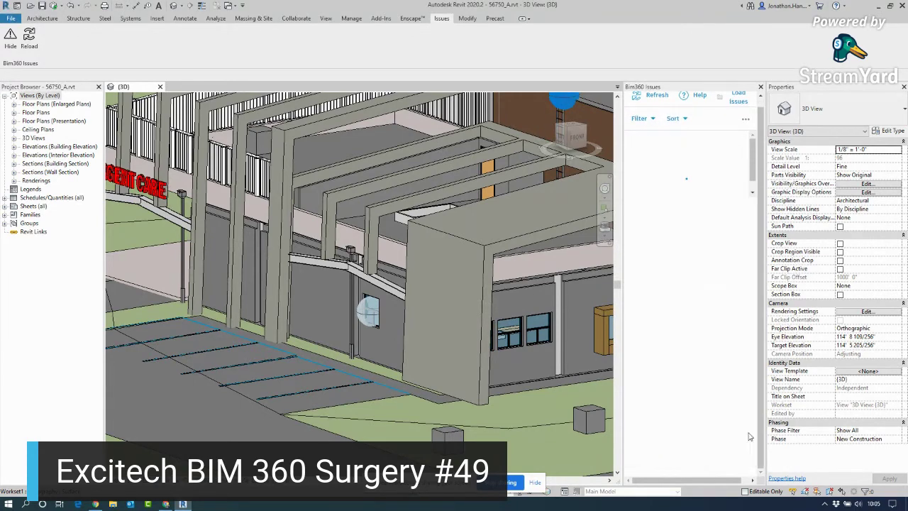
Void issue #35 Check Door Fire Rating with an explanatory comment, then return to the list
click(677, 174)
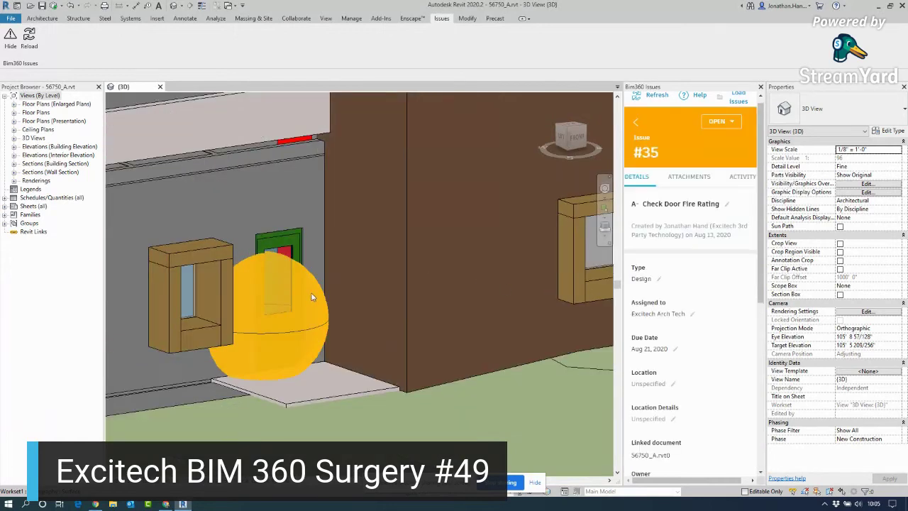
click(721, 122)
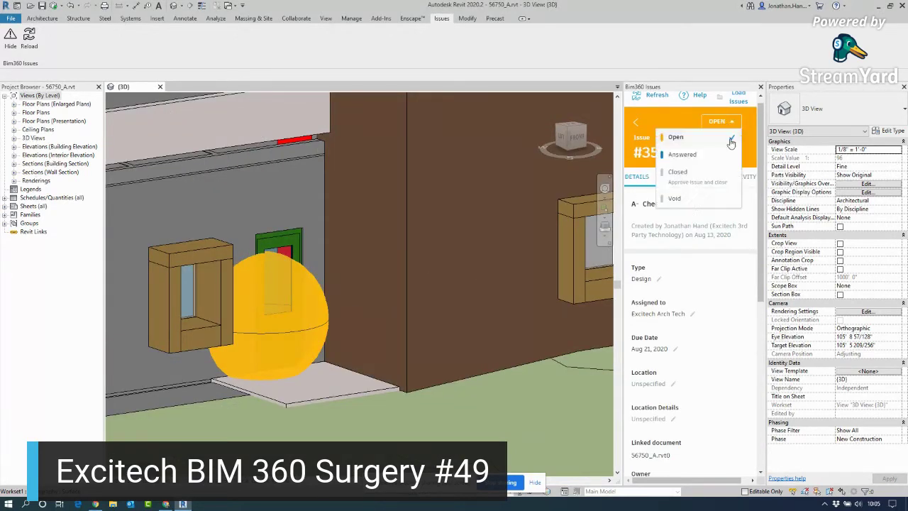
click(679, 200)
click(678, 279)
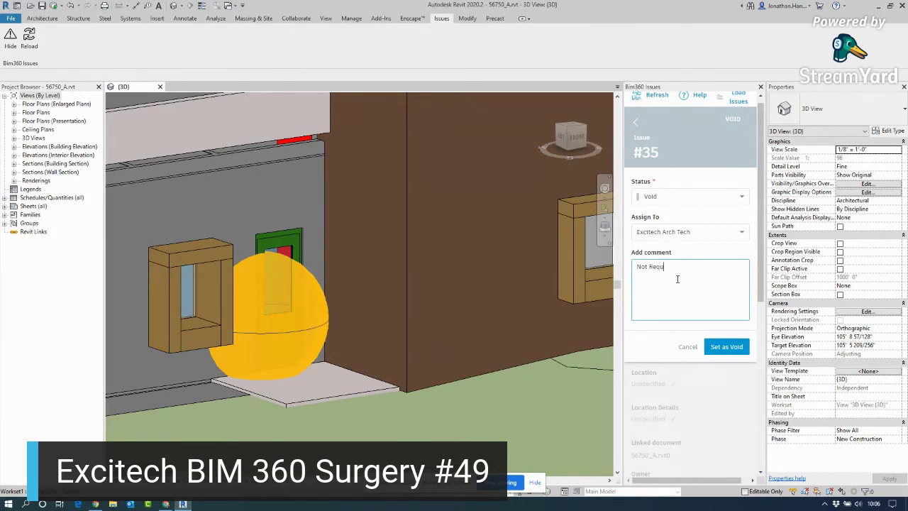
click(727, 346)
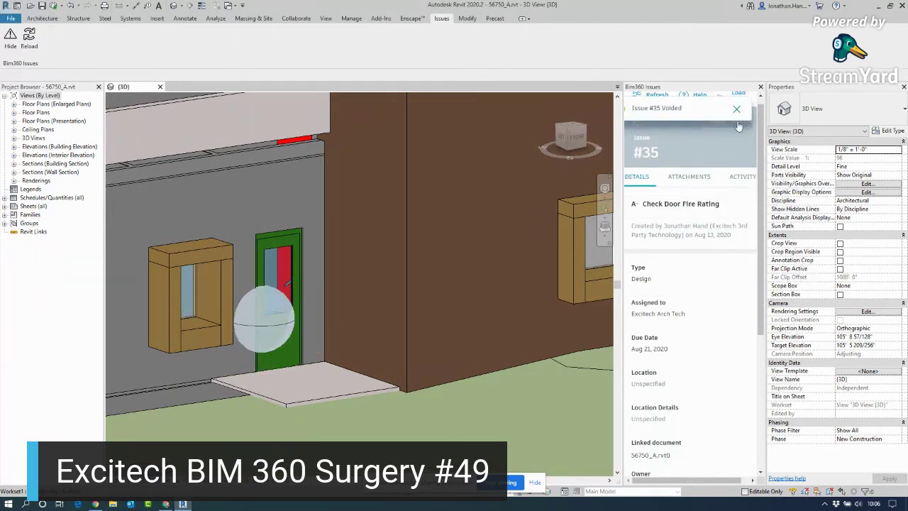
scroll(443, 275, up, 1)
scroll(443, 275, down, 5)
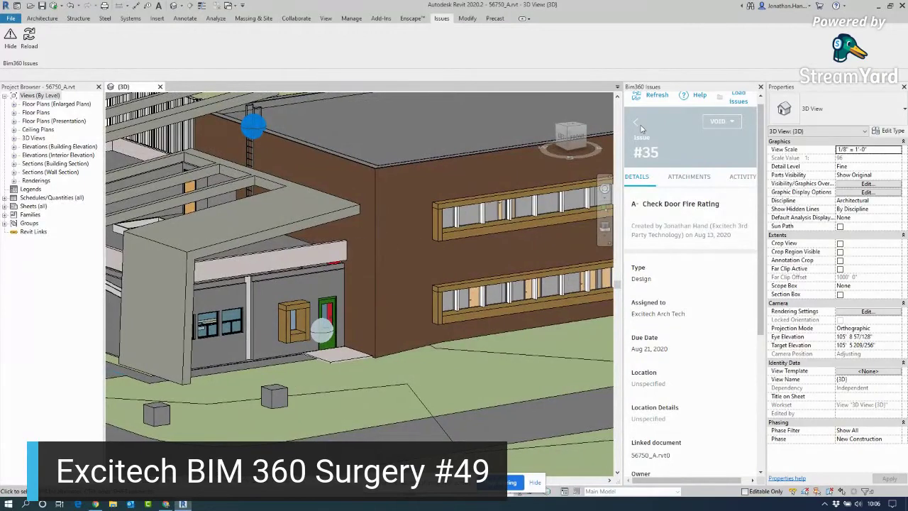
click(637, 125)
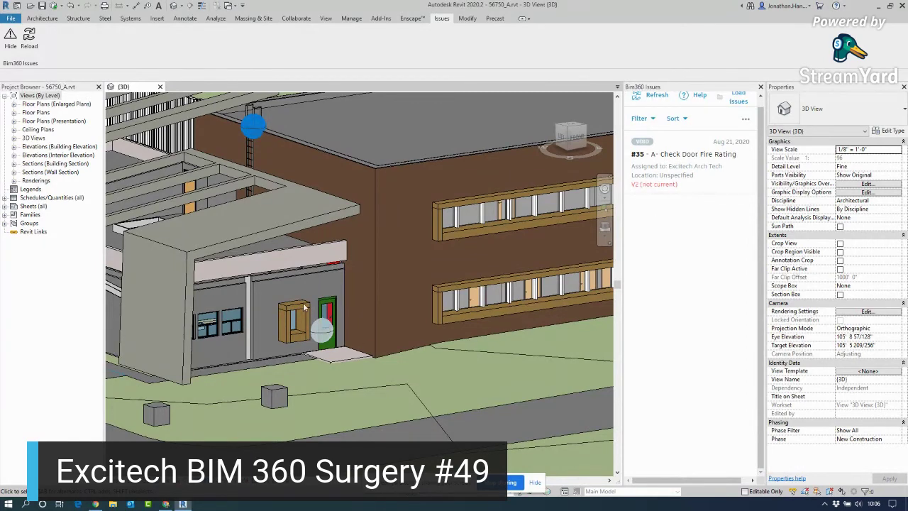
scroll(306, 333, down, 4)
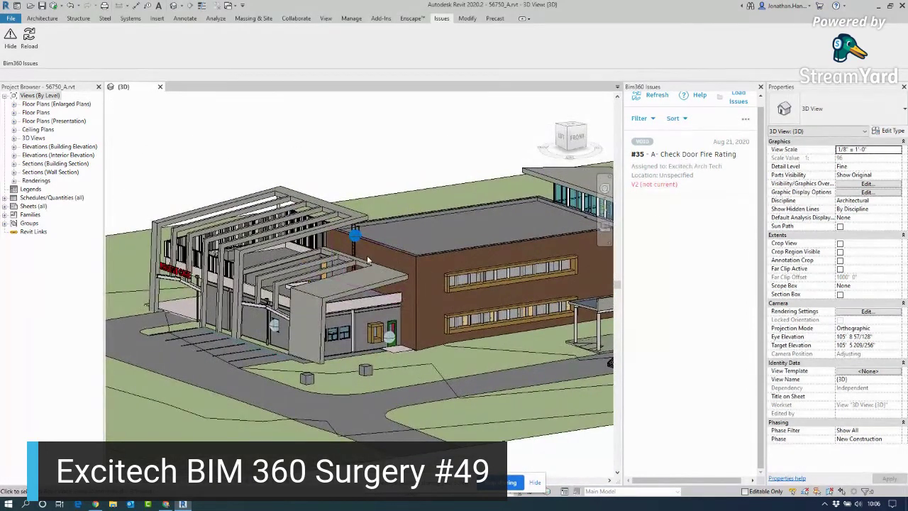
key(alt+Tab)
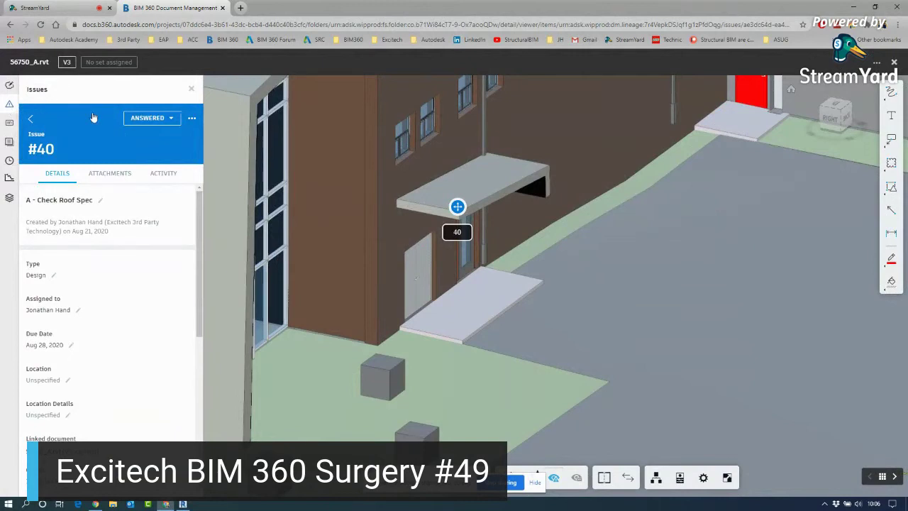
Return to the BIM 360 issues list, reload it, and check the issue filter options
click(30, 120)
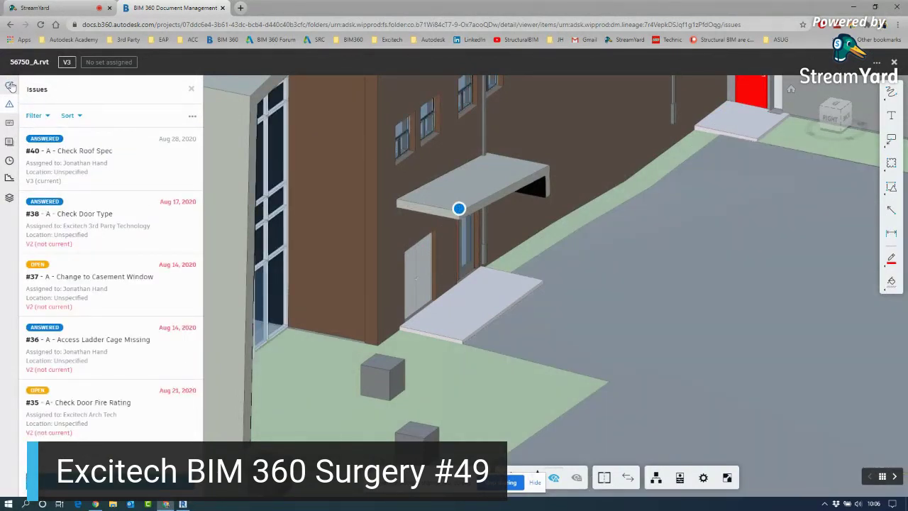
click(41, 25)
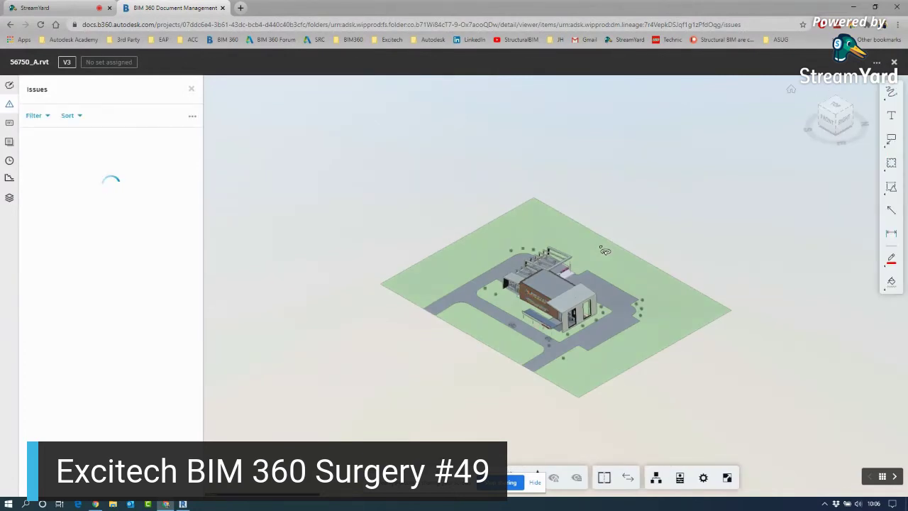
scroll(589, 298, up, 3)
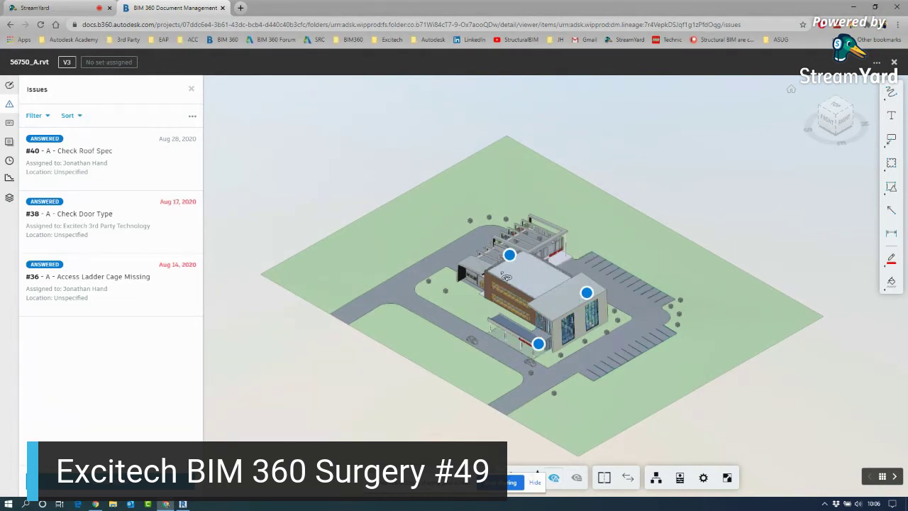
click(45, 116)
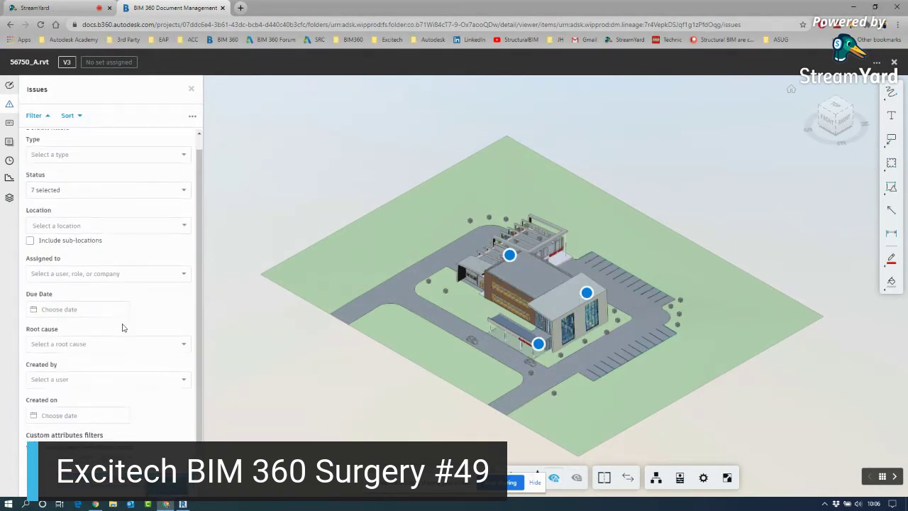
scroll(128, 273, down, 1)
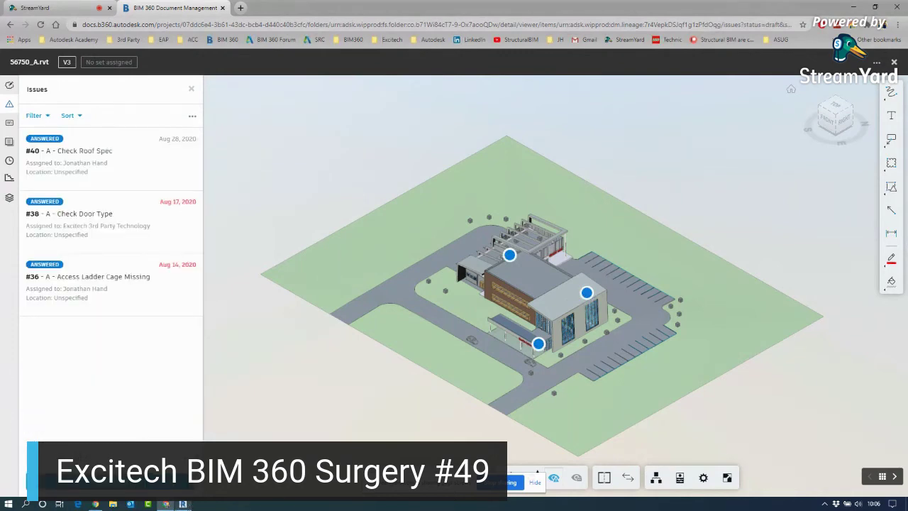
click(183, 504)
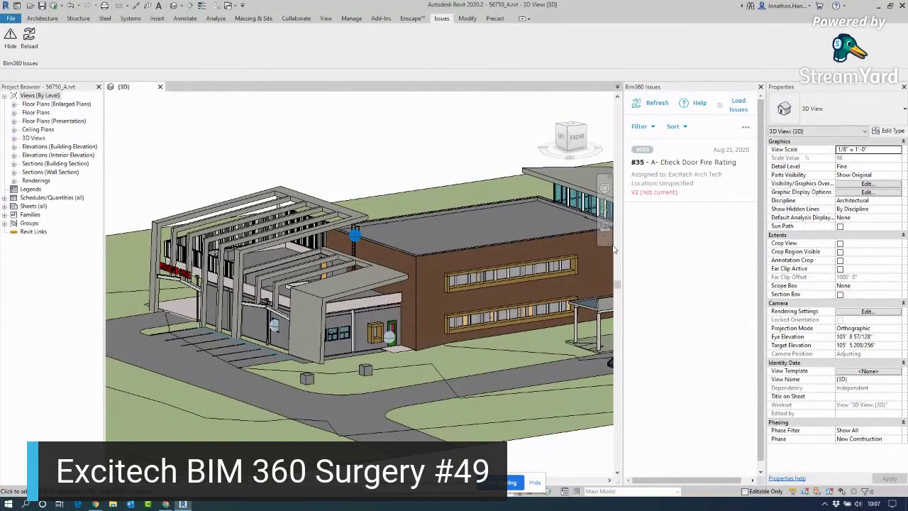
Refresh the BIM360 Issues panel, which now reports no issues found
click(650, 105)
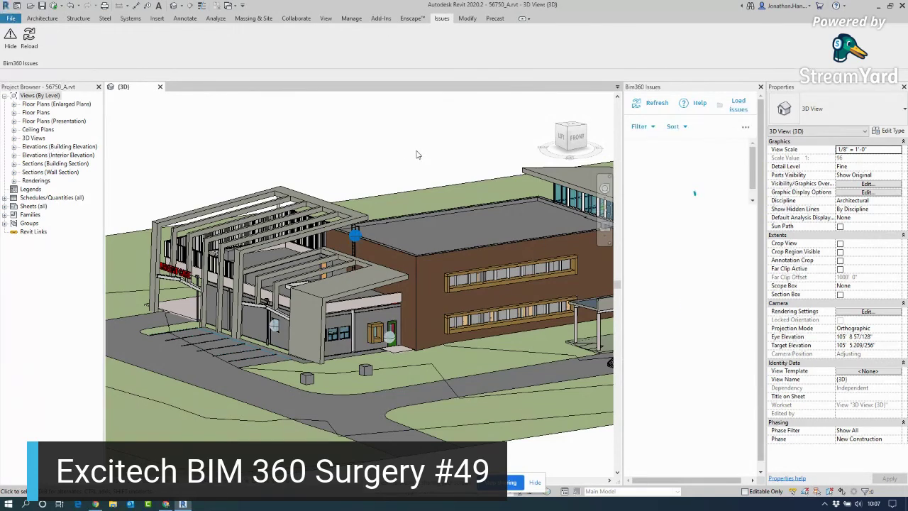
click(745, 128)
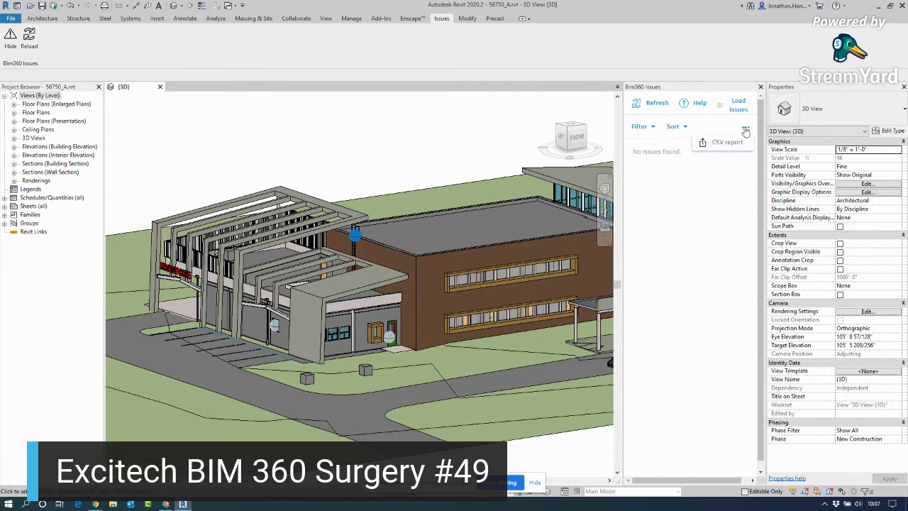
click(661, 143)
Try exporting the issues as a CSV report, then bring up the Load issues dialog
click(745, 128)
click(738, 143)
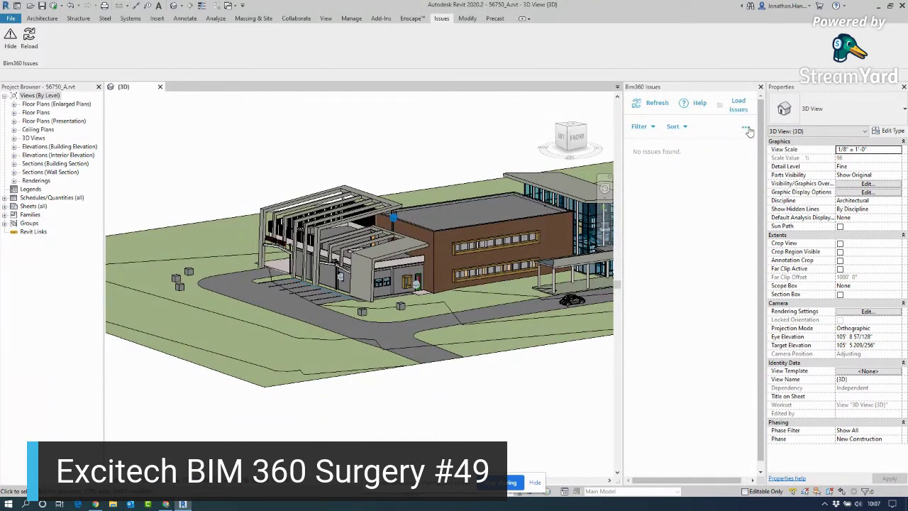
click(739, 106)
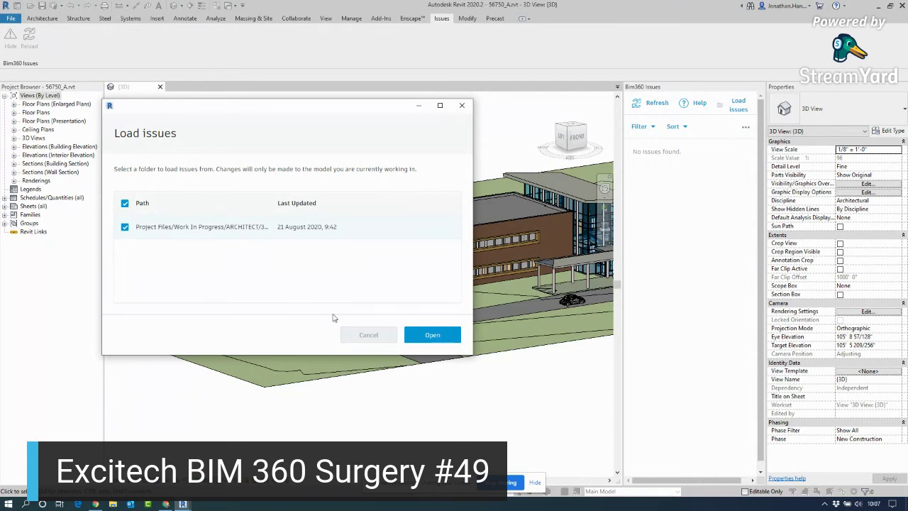
Cancel the Load issues dialog and widen the issues panel slightly
click(369, 335)
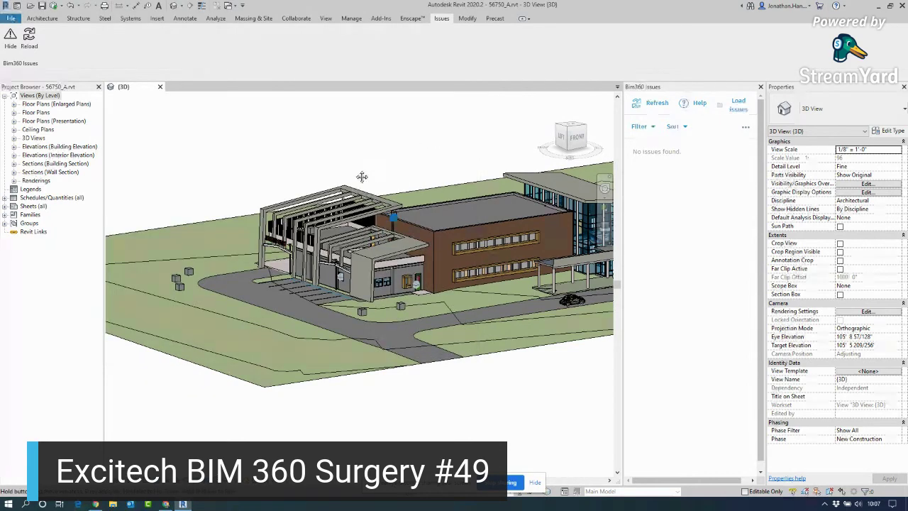
scroll(360, 183, down, 4)
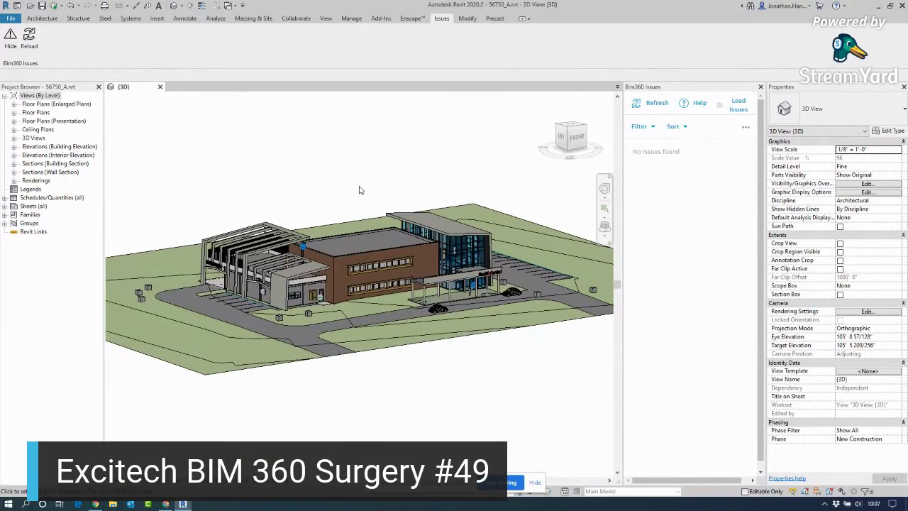
scroll(359, 190, up, 1)
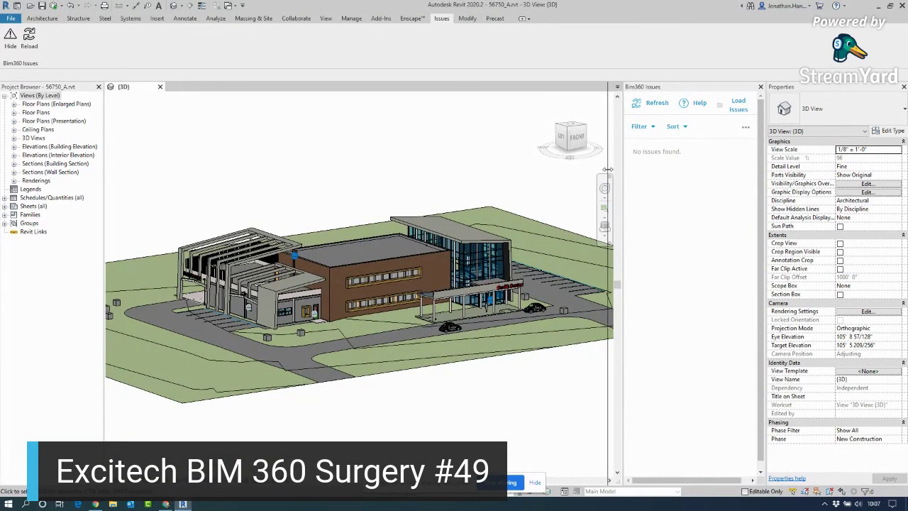
drag(608, 169, 593, 169)
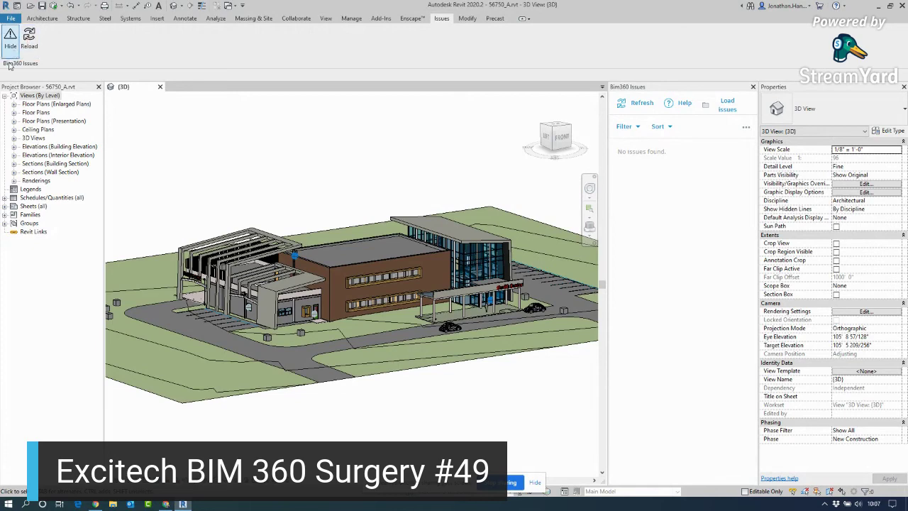
Hide and re-show the issues panel, orbit the model, and return to the BIM 360 viewer
click(10, 40)
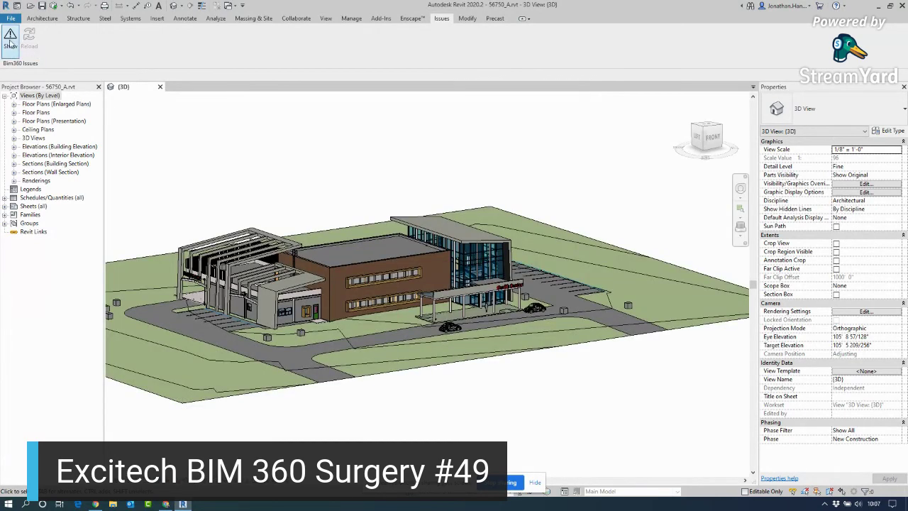
click(9, 42)
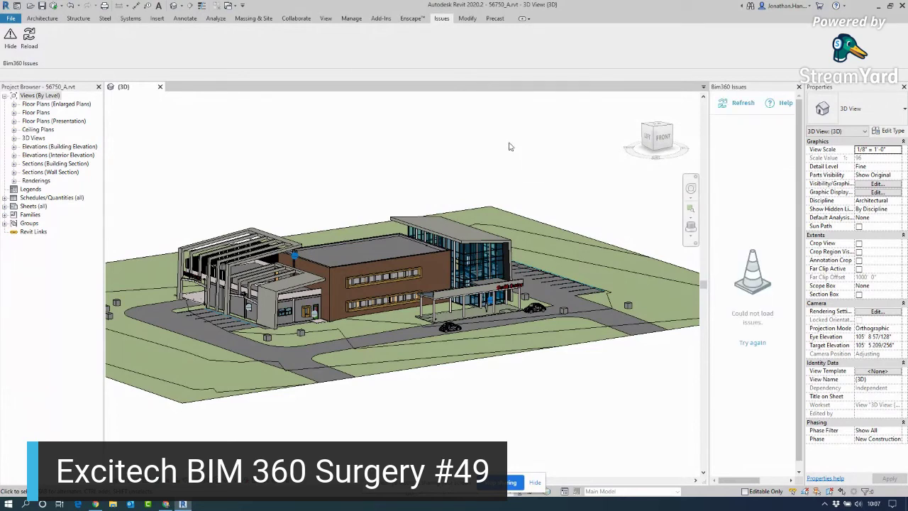
shift+middle_drag(310, 338, 333, 339)
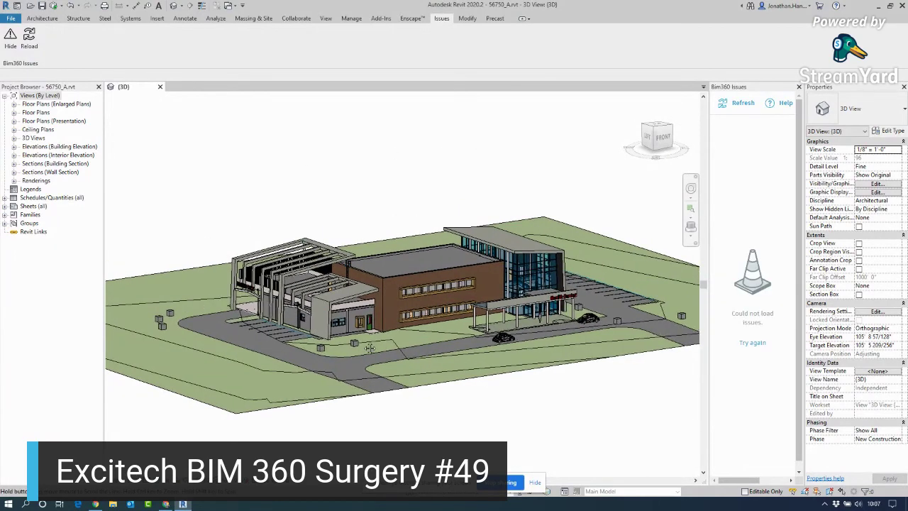
key(alt+Tab)
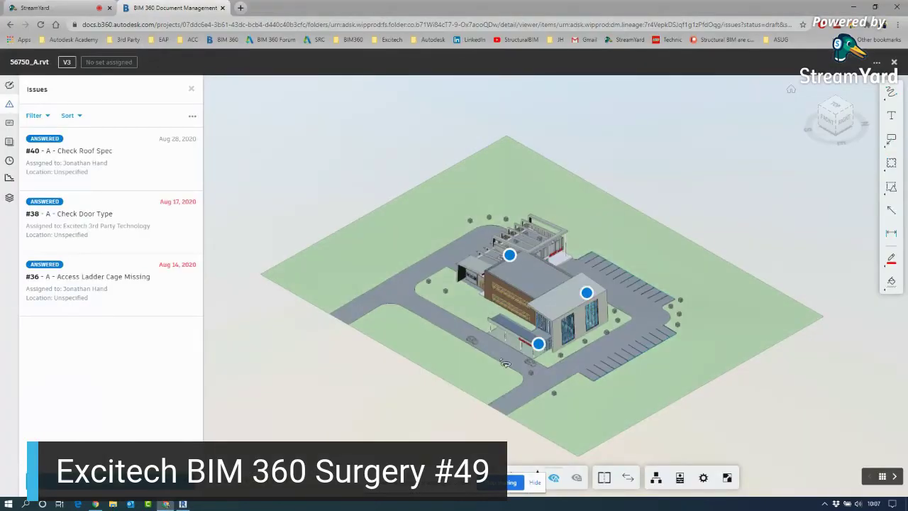
middle_drag(363, 343, 271, 310)
scroll(443, 302, up, 2)
scroll(443, 303, up, 5)
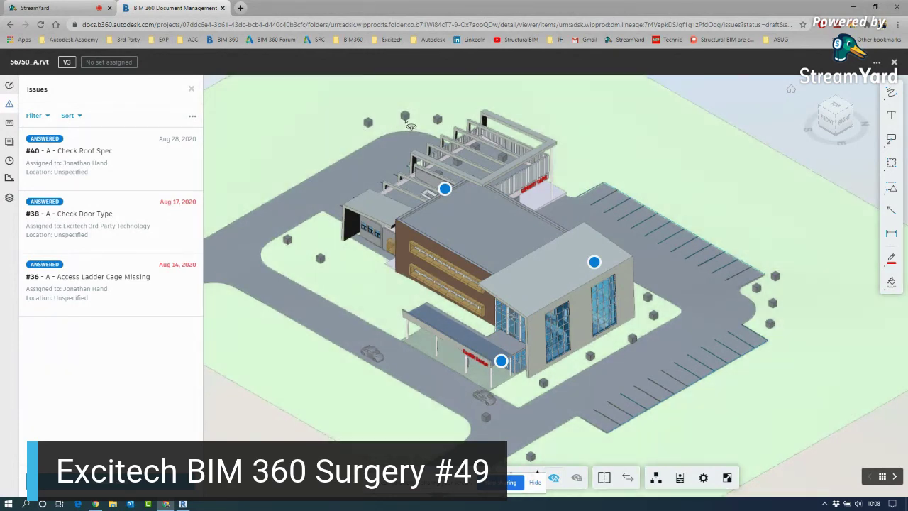
middle_drag(422, 318, 474, 318)
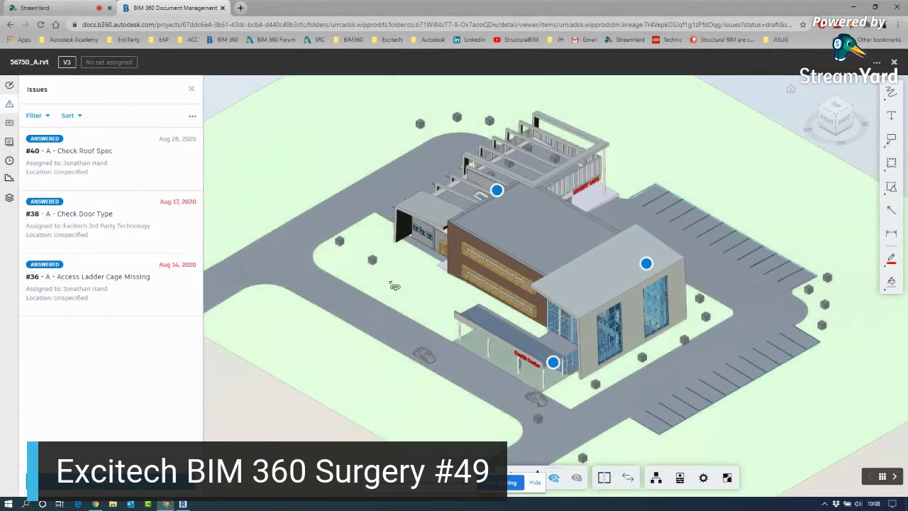